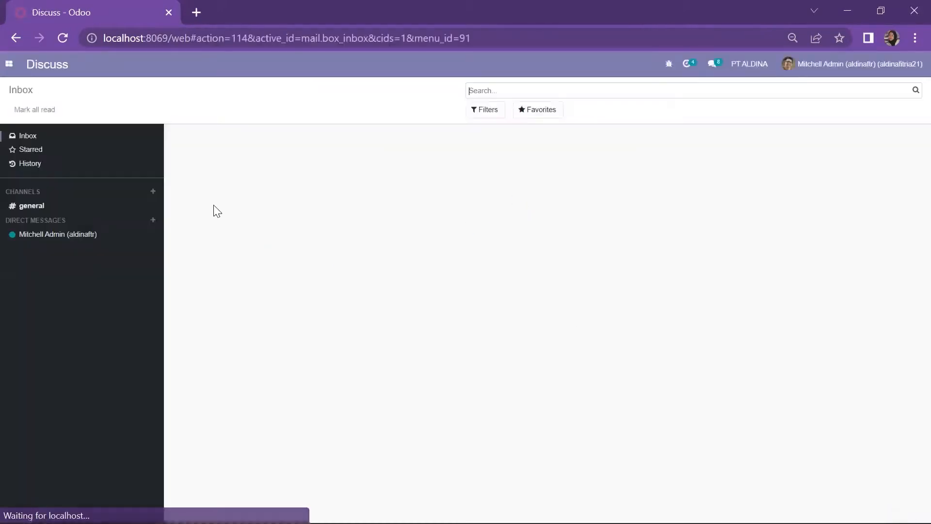
Step: Search the list of installable apps for the module "manufacturing"
{"action": "left_click", "coordinate": [10, 66]}
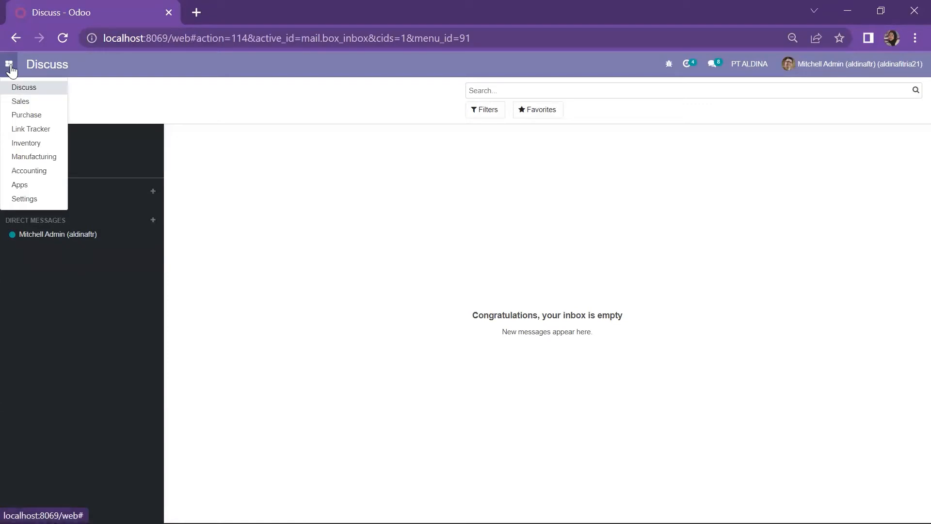
{"action": "left_click", "coordinate": [18, 185]}
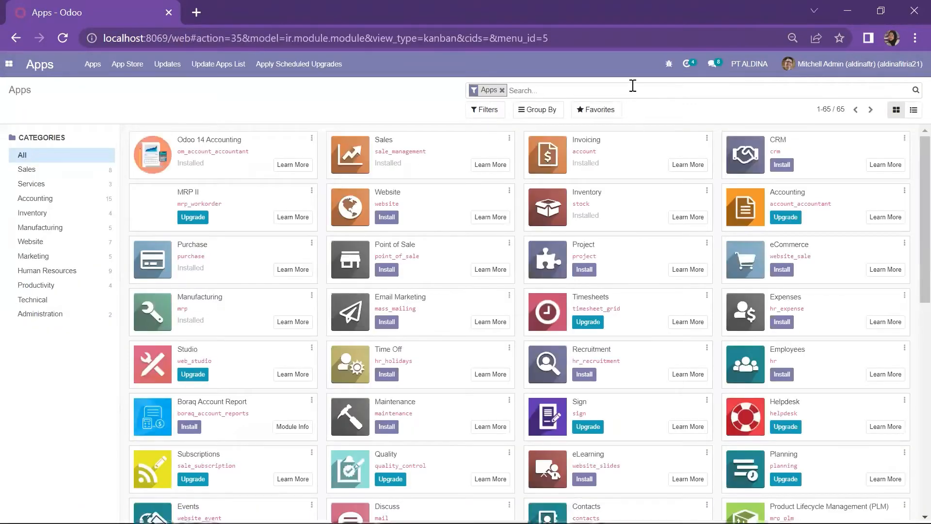
{"action": "type", "text": "manufact"}
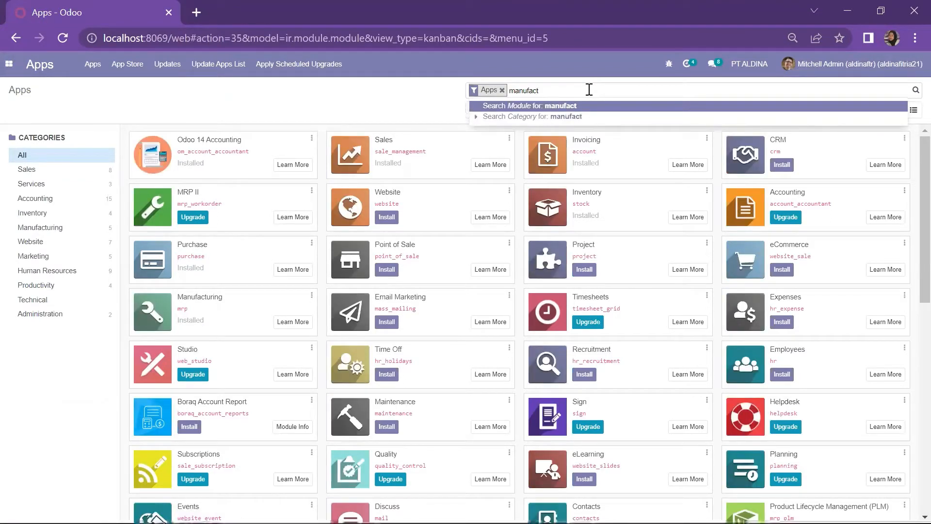
{"action": "type", "text": "uring"}
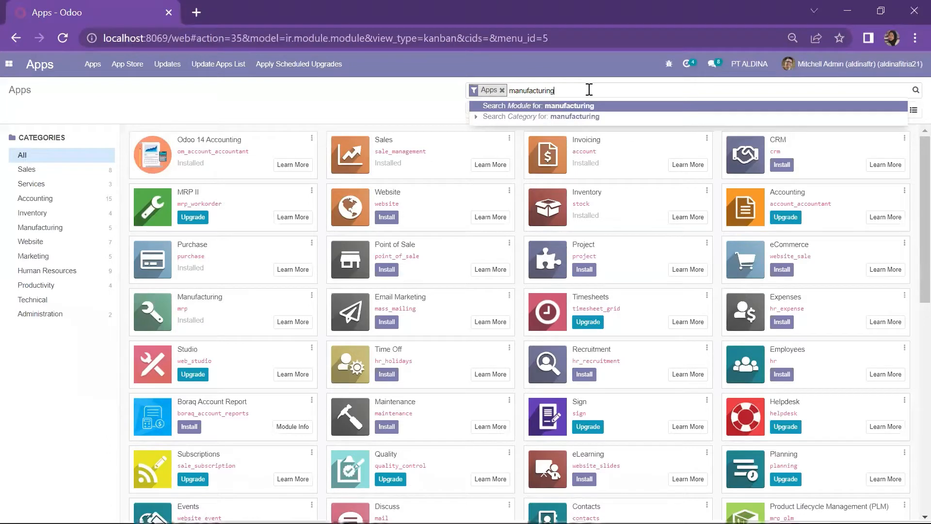
{"action": "key", "text": "Return"}
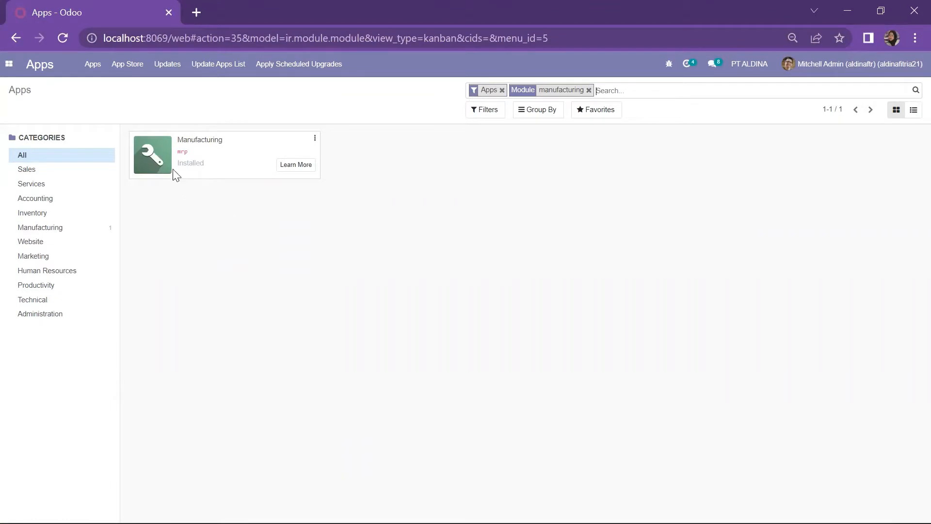
Step: Go to the Manufacturing app and open its product list
{"action": "left_click", "coordinate": [7, 66]}
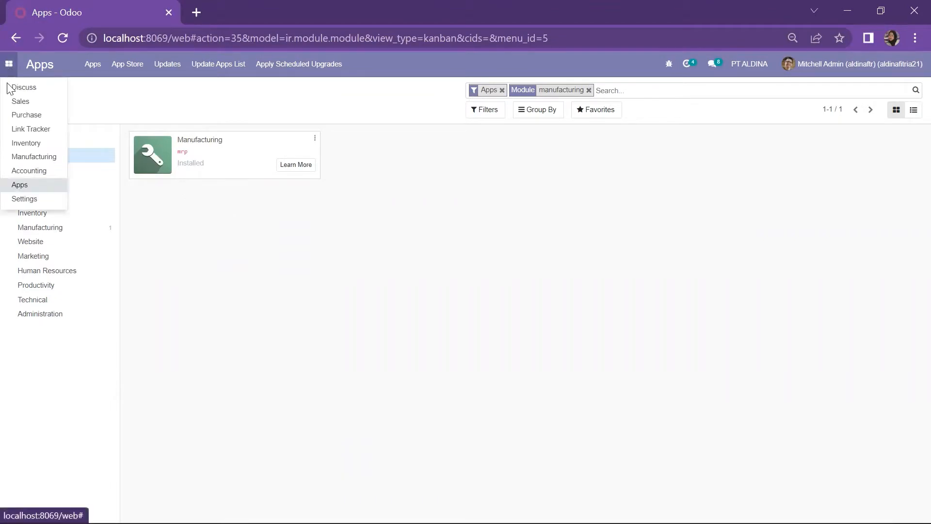
{"action": "left_click", "coordinate": [57, 158]}
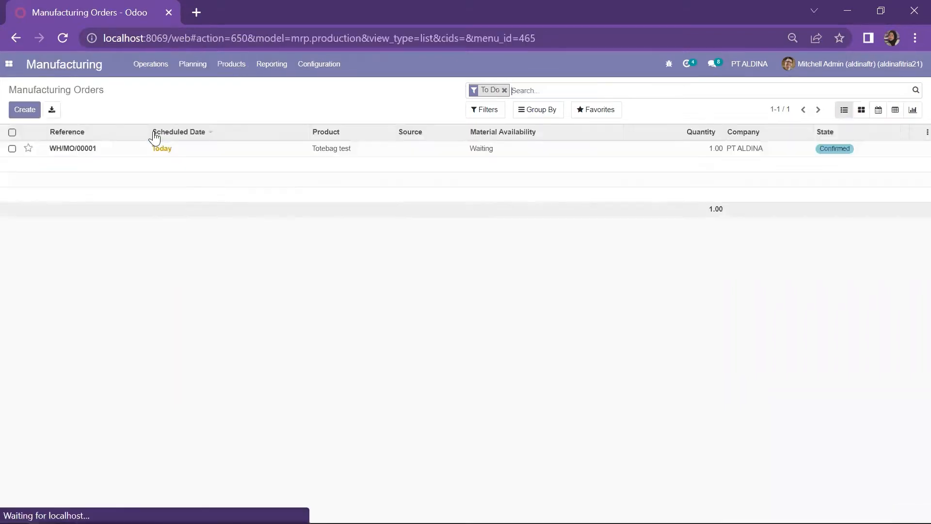
{"action": "left_click", "coordinate": [232, 71]}
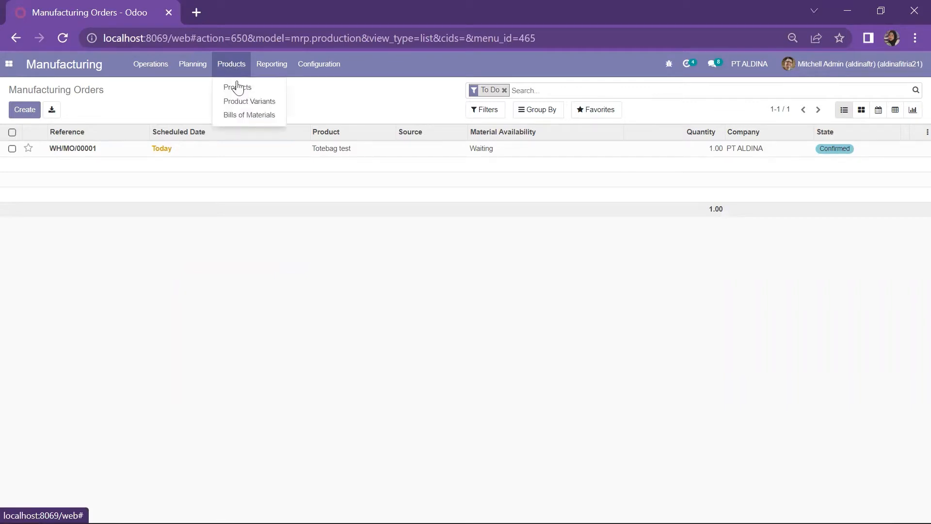
{"action": "left_click", "coordinate": [238, 87]}
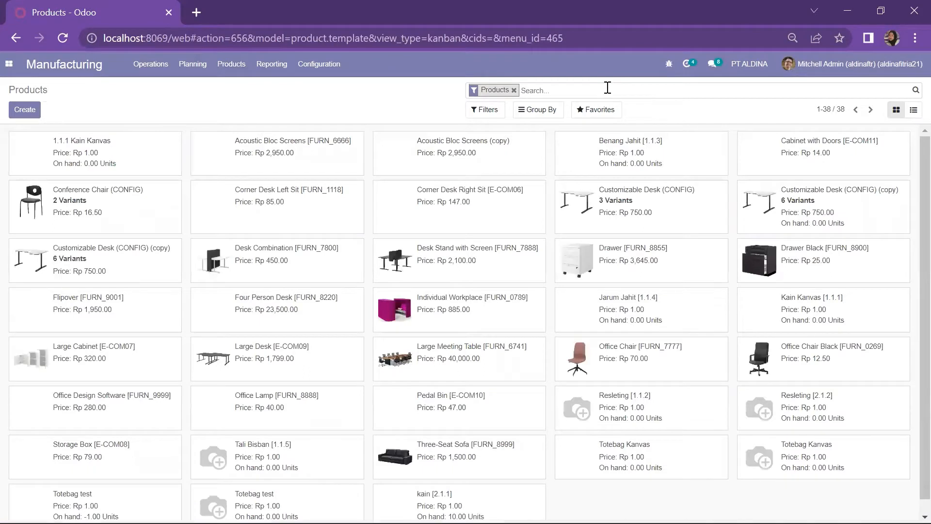
Step: Search the products for "totebag" and open the second Totebag Kanvas product
{"action": "type", "text": "tote"}
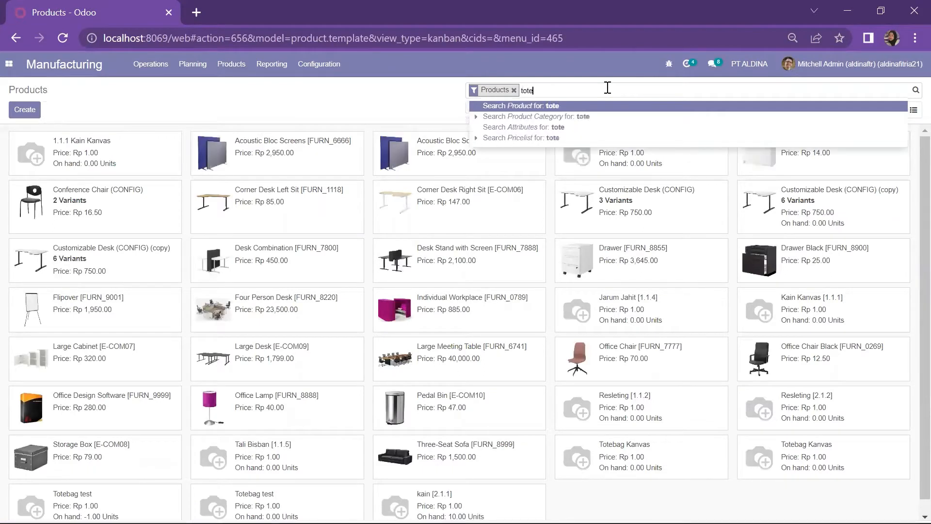
{"action": "type", "text": "bag"}
{"action": "key", "text": "Return"}
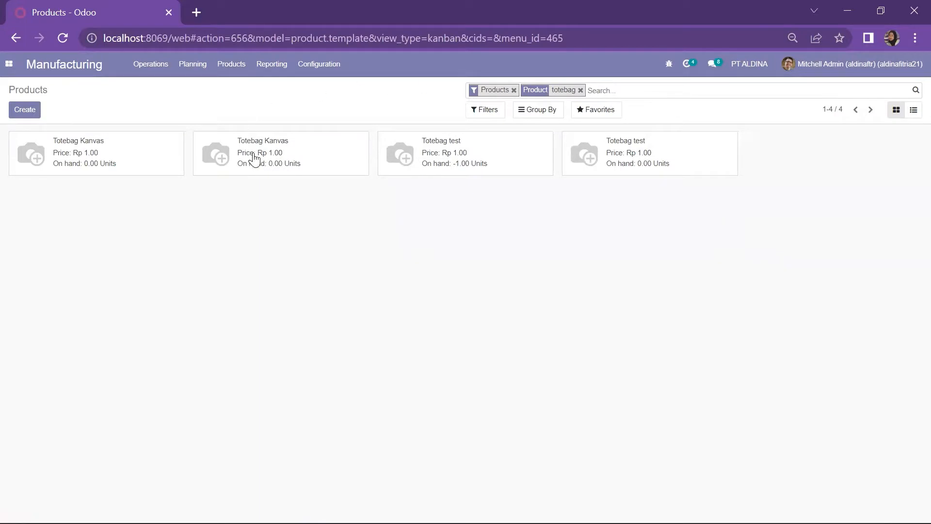
{"action": "left_click", "coordinate": [254, 158]}
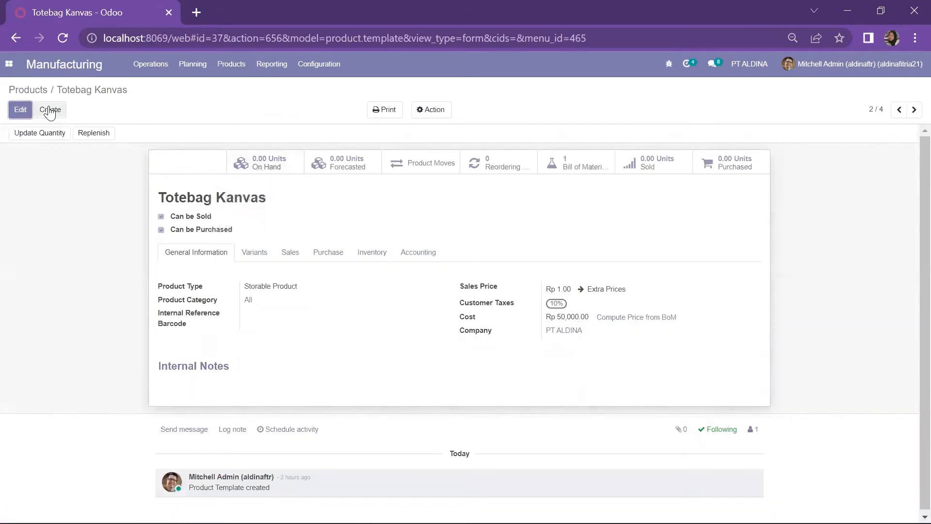
Step: Review the Totebag Kanvas product's general information in edit mode and save the product
{"action": "left_click", "coordinate": [21, 110]}
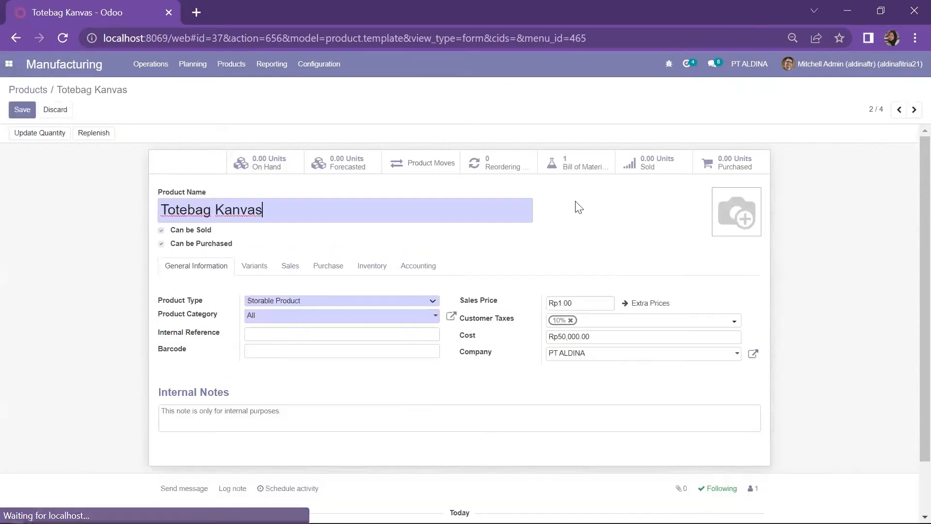
{"action": "scroll", "coordinate": [715, 245], "scroll_direction": "down", "scroll_amount": 2}
{"action": "scroll", "coordinate": [716, 245], "scroll_direction": "up", "scroll_amount": 2}
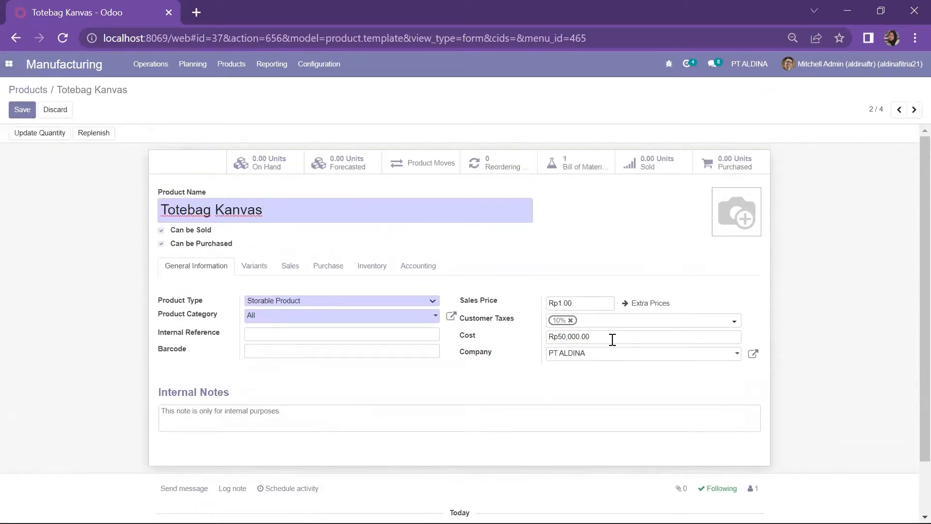
{"action": "left_click", "coordinate": [23, 110]}
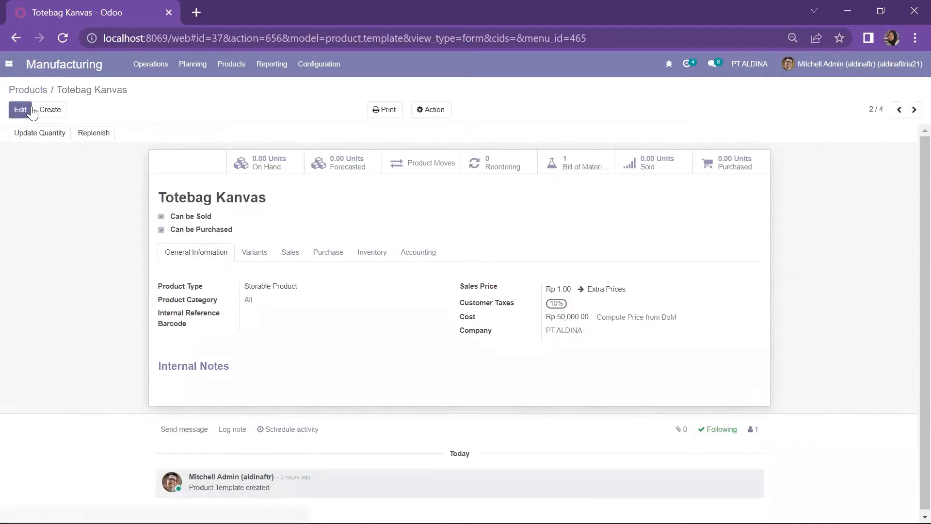
Step: Open the Totebag Kanvas product's bill of materials for editing and review its component list
{"action": "left_click", "coordinate": [585, 157]}
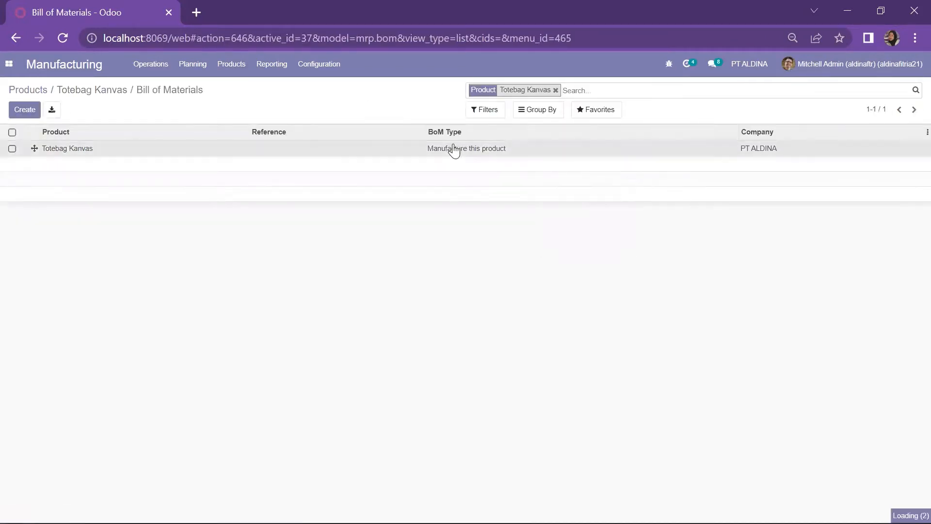
{"action": "left_click", "coordinate": [455, 151]}
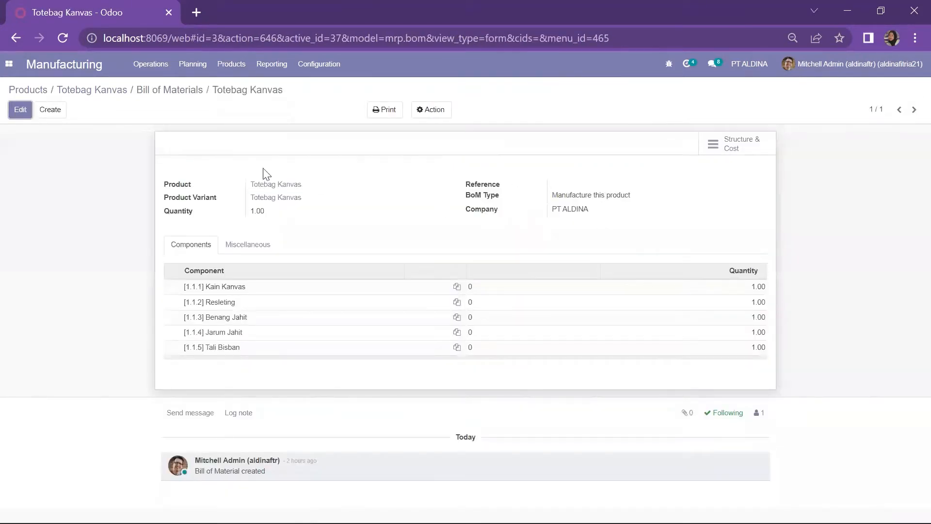
{"action": "left_click", "coordinate": [21, 110]}
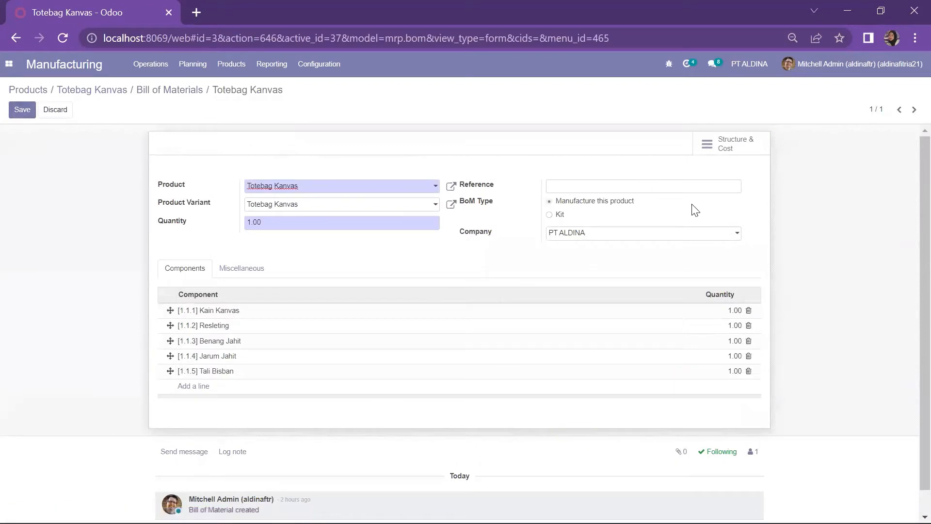
{"action": "scroll", "coordinate": [699, 237], "scroll_direction": "up", "scroll_amount": 1}
{"action": "scroll", "coordinate": [671, 303], "scroll_direction": "down", "scroll_amount": 1}
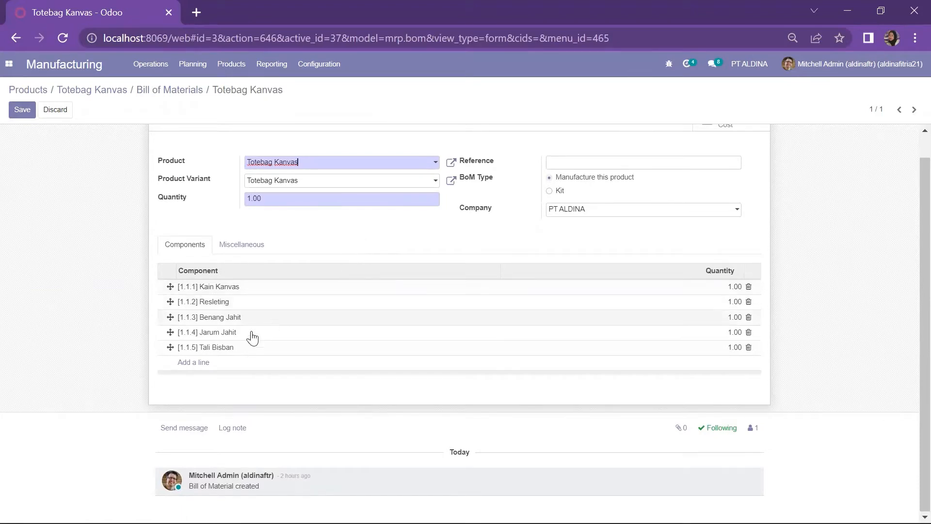
Step: Add a component line to the Totebag Kanvas bill of materials, creating a new product named "material test"
{"action": "left_click", "coordinate": [205, 369]}
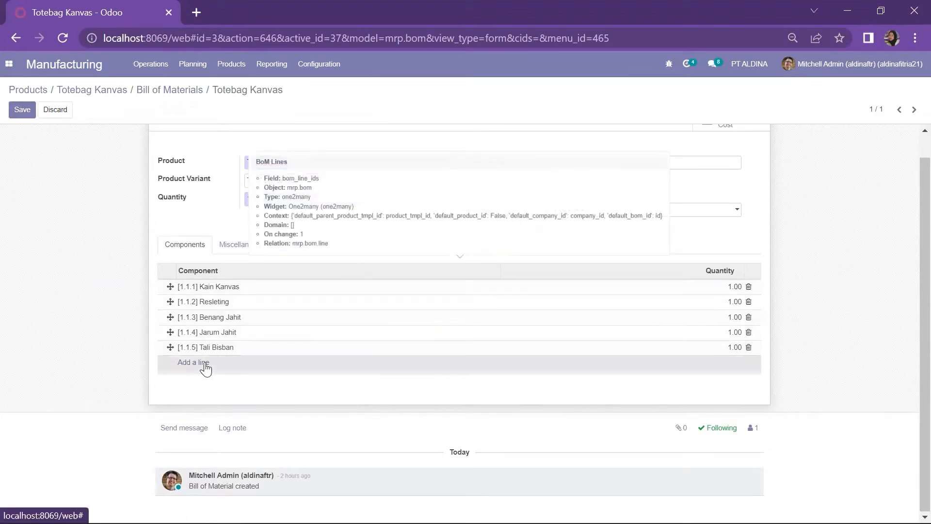
{"action": "left_click", "coordinate": [291, 364]}
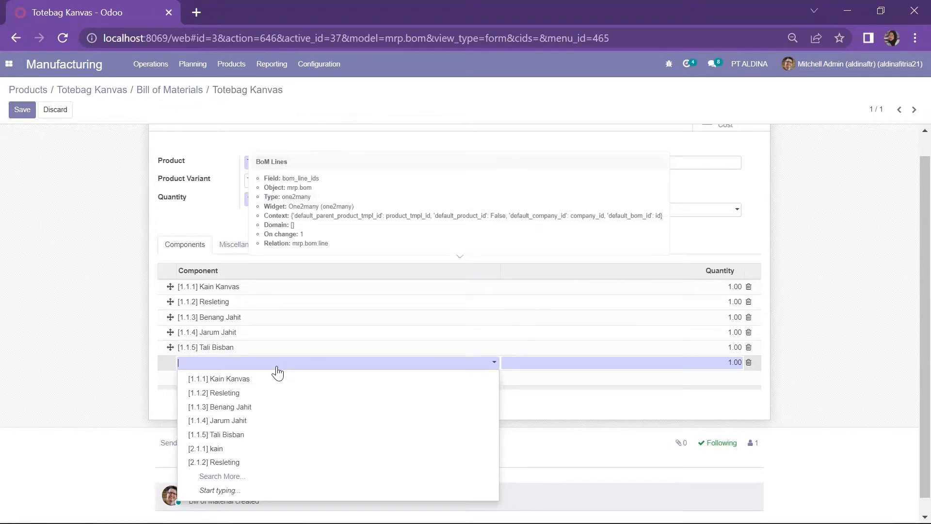
{"action": "type", "text": "mater"}
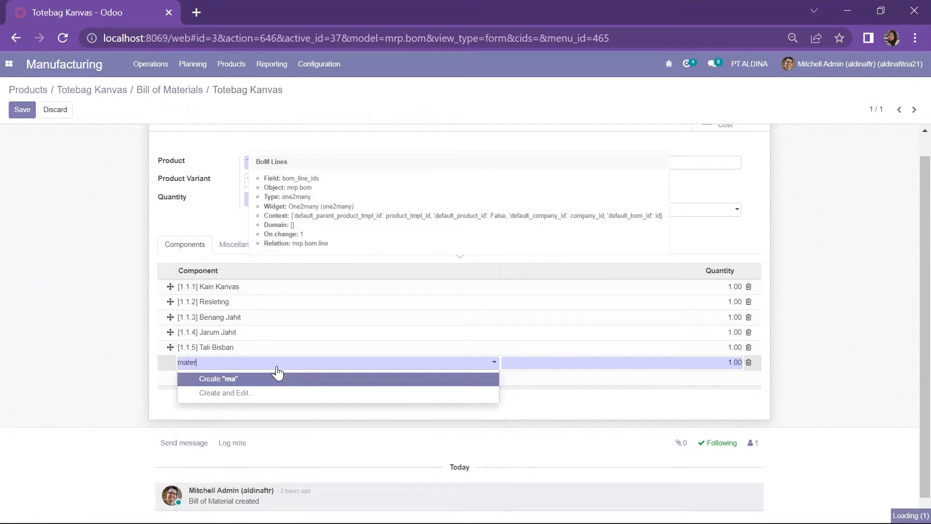
{"action": "type", "text": "ial test"}
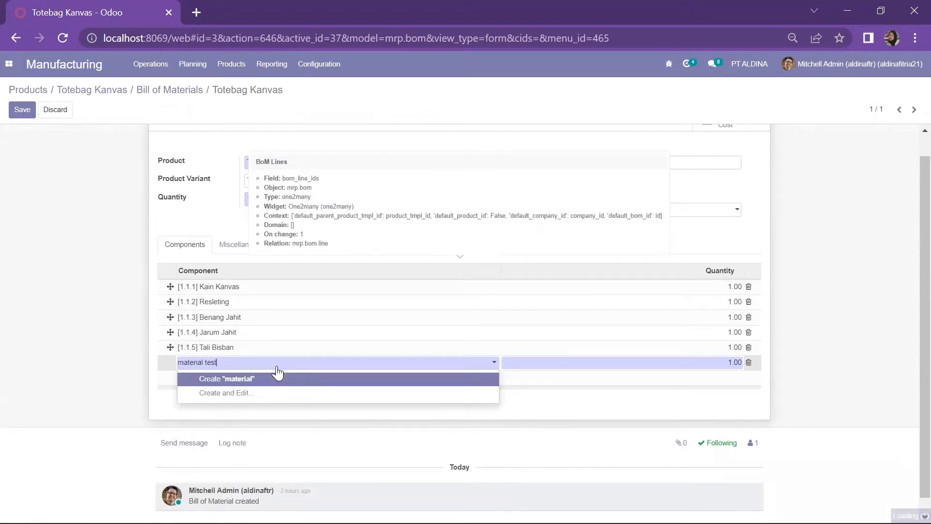
{"action": "left_click", "coordinate": [278, 373]}
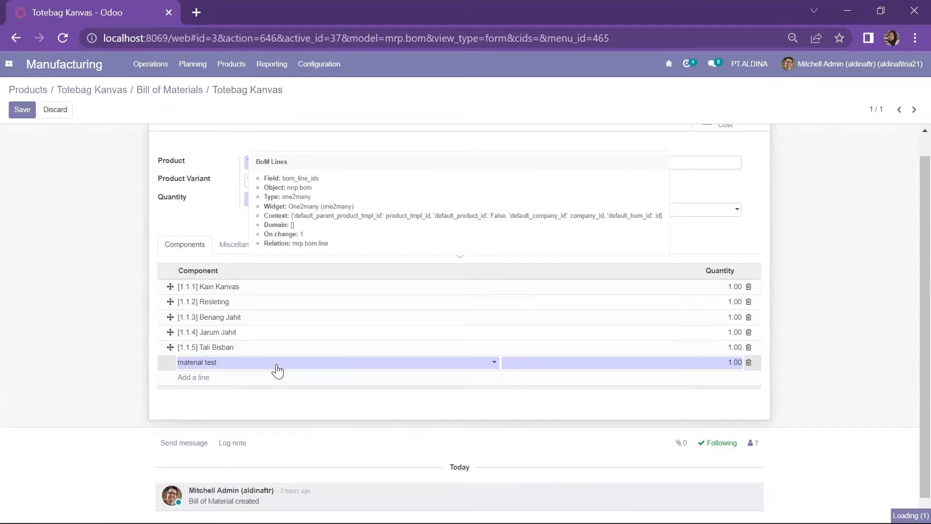
Step: Open the material test component's record, enter 123 as its internal reference, and discard the form
{"action": "left_click", "coordinate": [276, 364]}
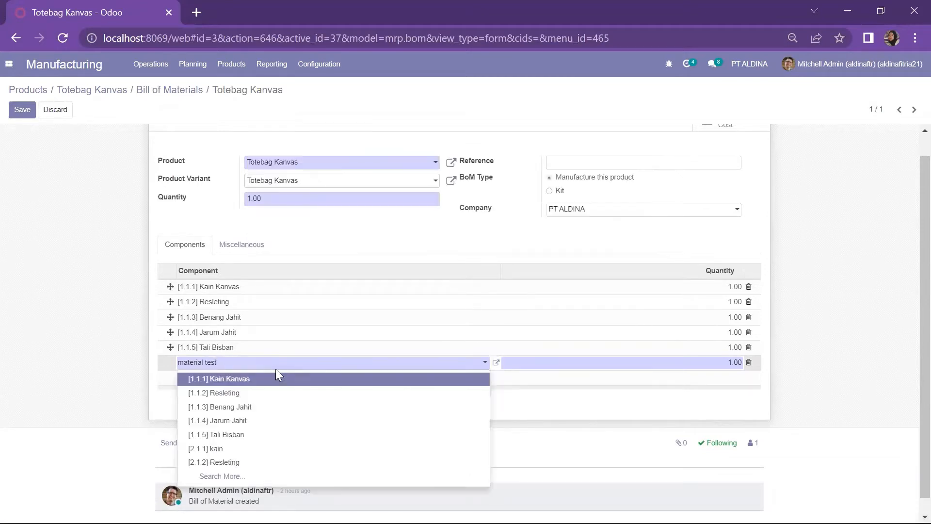
{"action": "left_click", "coordinate": [277, 366]}
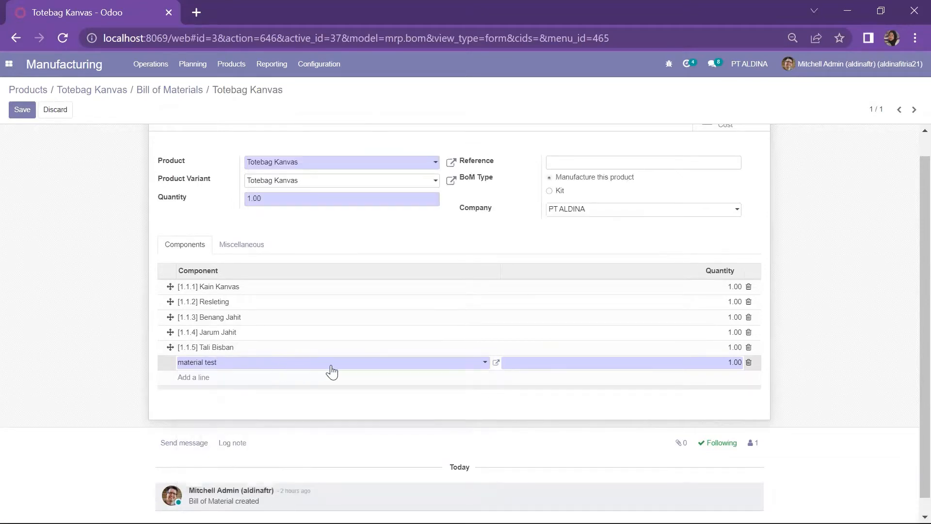
{"action": "left_click", "coordinate": [496, 362]}
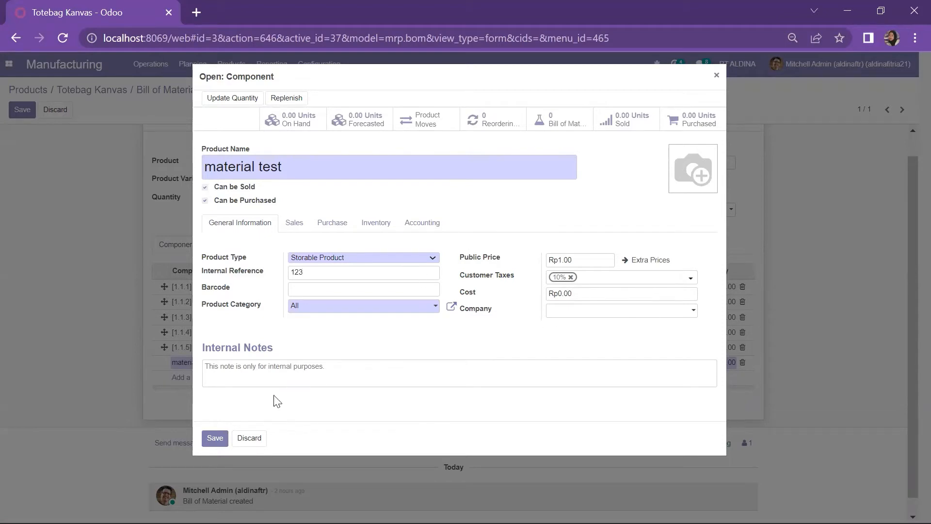
{"action": "left_click", "coordinate": [249, 439]}
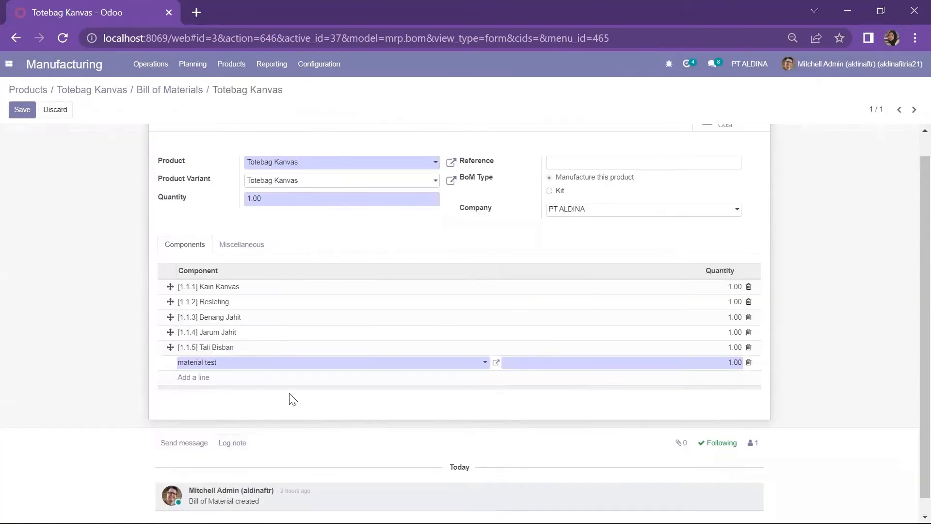
Step: Try to clear the component name from the material test line, then discard that line's change
{"action": "left_click", "coordinate": [93, 272]}
{"action": "left_click", "coordinate": [224, 363]}
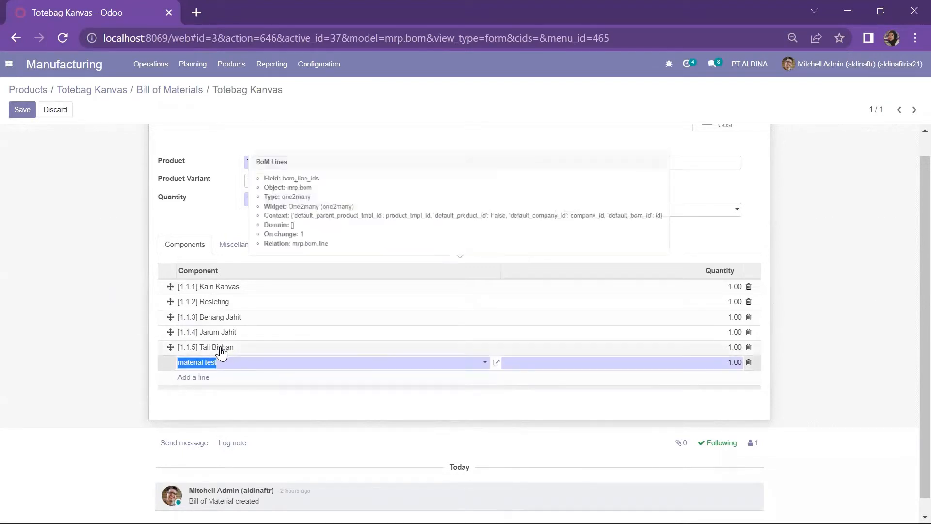
{"action": "key", "text": "BackSpace"}
{"action": "left_click", "coordinate": [56, 368]}
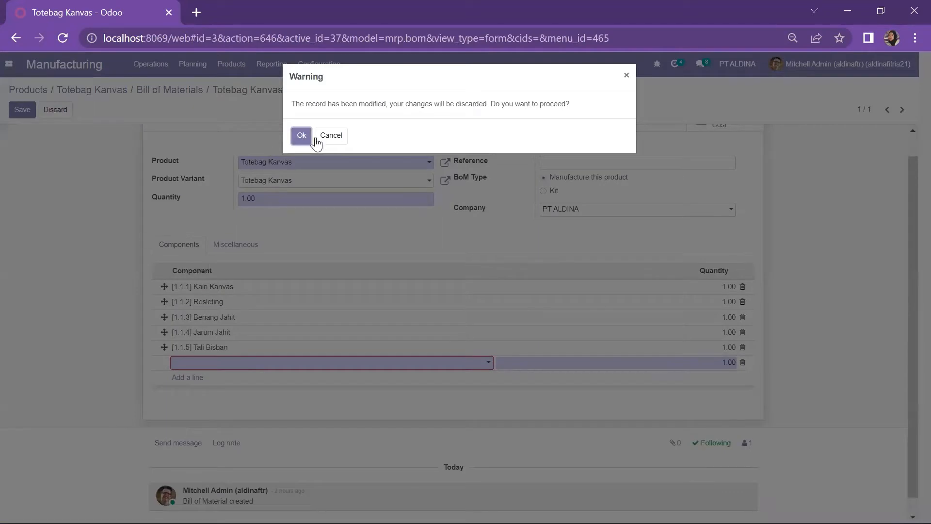
{"action": "left_click", "coordinate": [301, 136]}
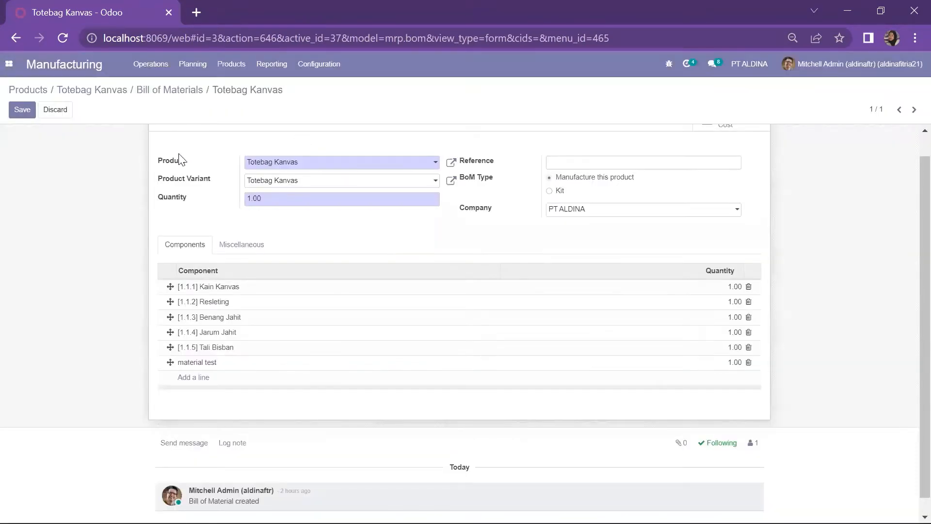
Step: Delete the material test line from the components and save the bill of materials
{"action": "left_click", "coordinate": [273, 363]}
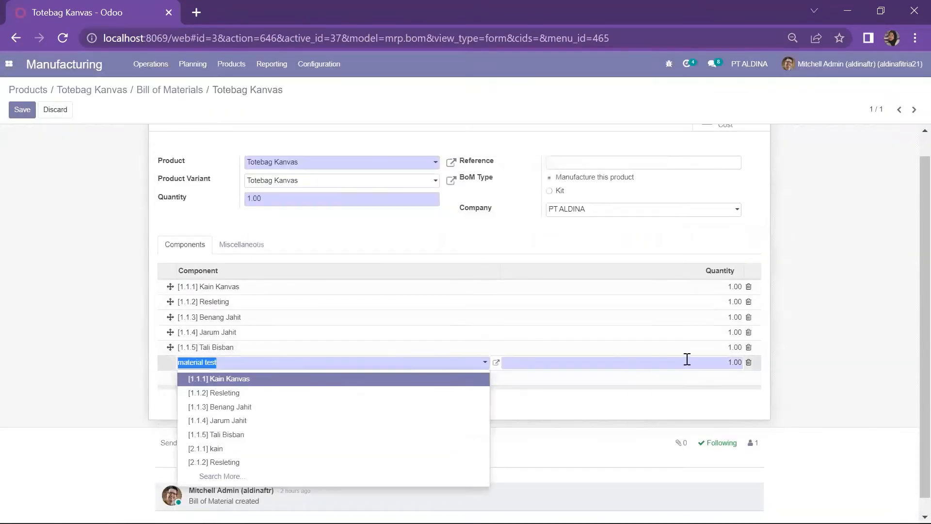
{"action": "left_click", "coordinate": [749, 362]}
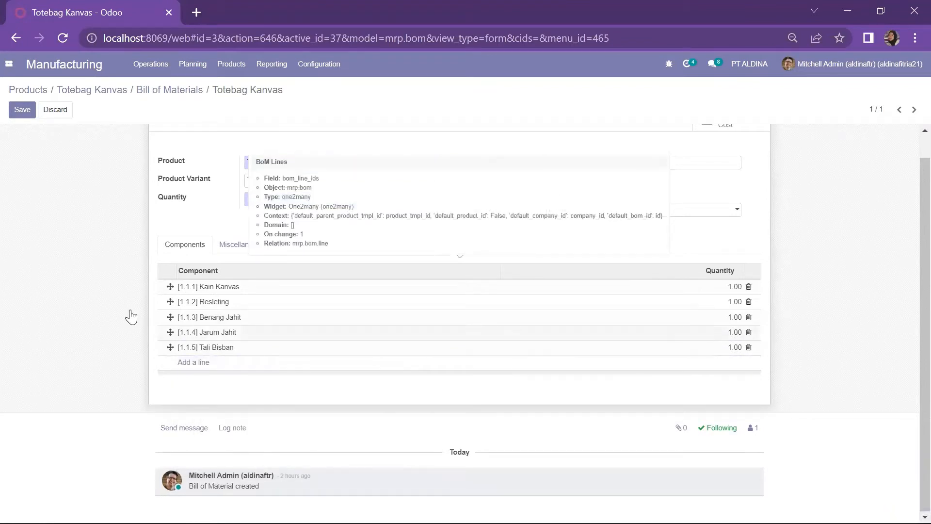
{"action": "left_click", "coordinate": [22, 110]}
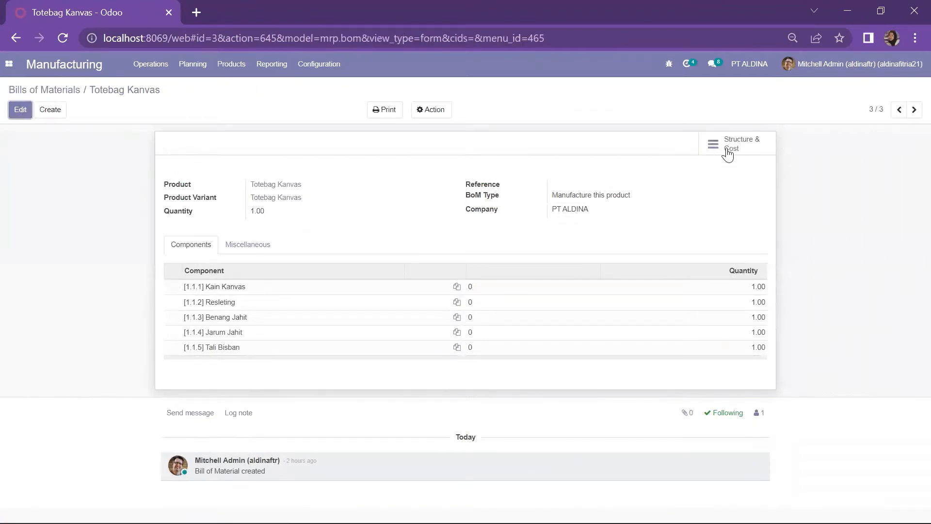
Step: Open the Structure & Cost report of the Totebag Kanvas bill of materials
{"action": "left_click", "coordinate": [739, 142]}
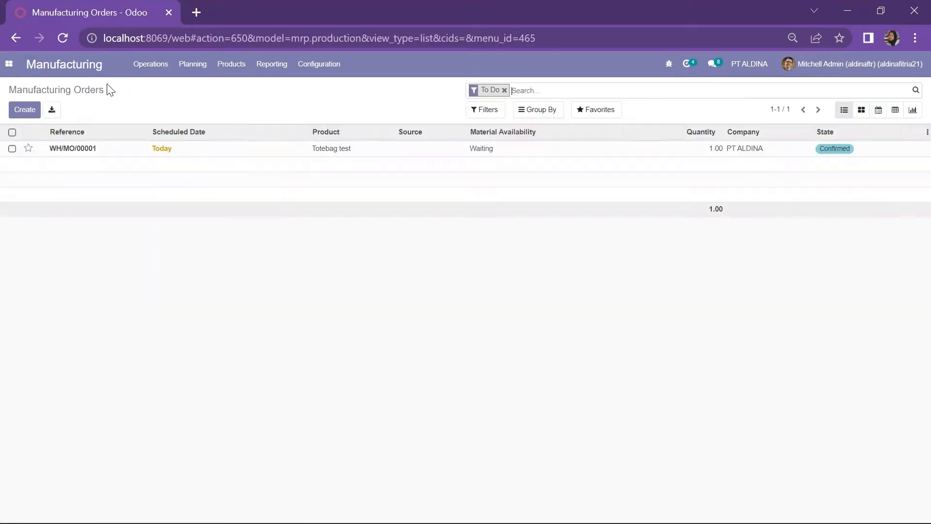
Step: Create a scrap order for 1 unit of Totebag Kanvas, save it, and validate it, confirming the scrap despite insufficient stock
{"action": "left_click", "coordinate": [146, 69]}
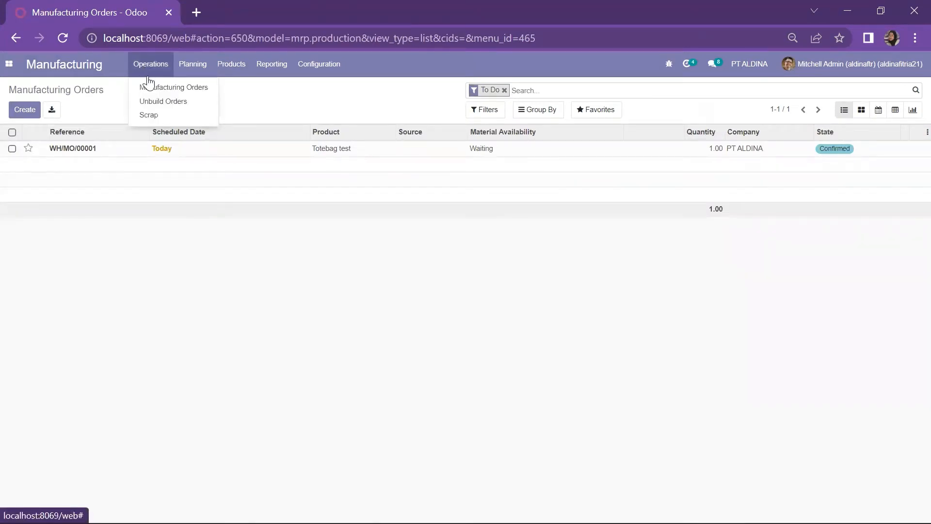
{"action": "left_click", "coordinate": [149, 115]}
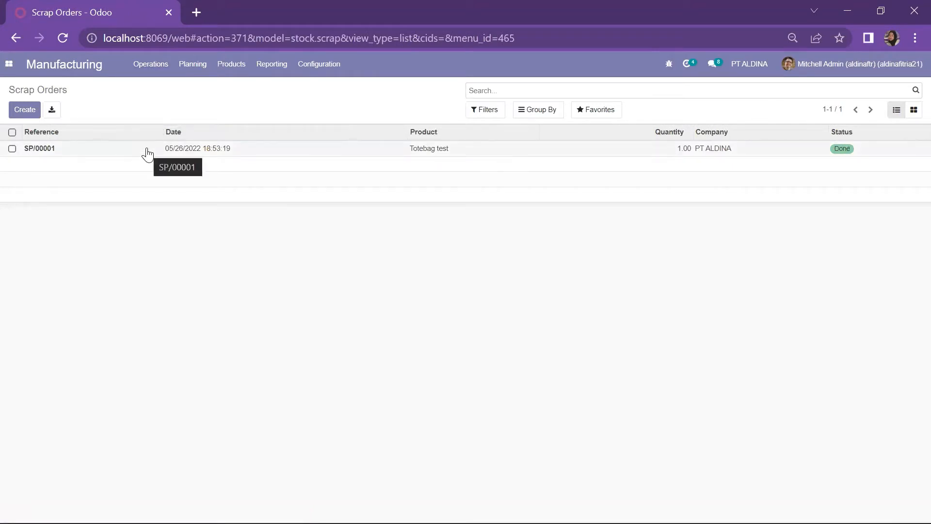
{"action": "left_click", "coordinate": [26, 109]}
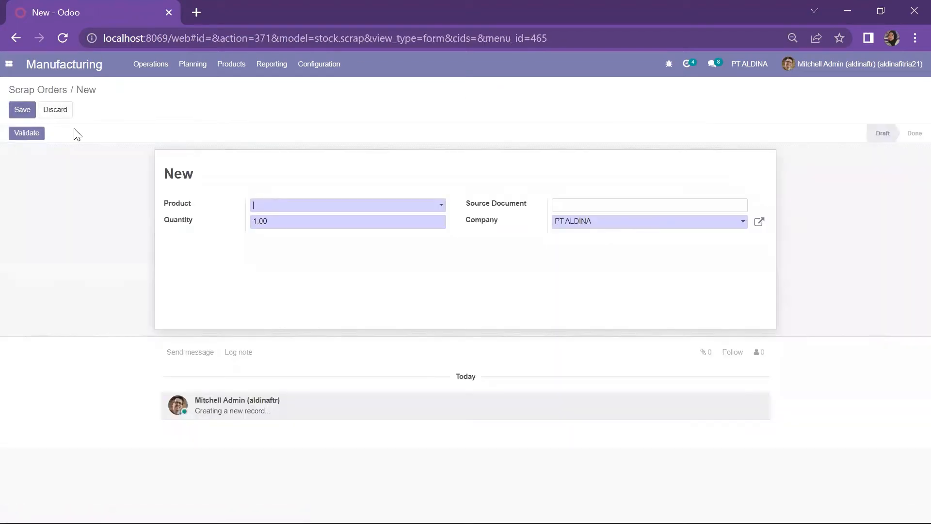
{"action": "left_click", "coordinate": [438, 205]}
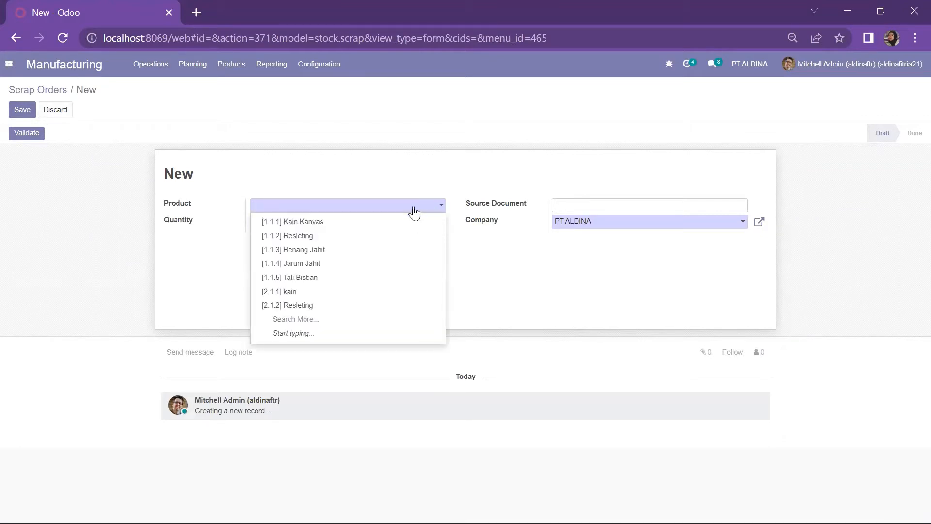
{"action": "left_click", "coordinate": [414, 209]}
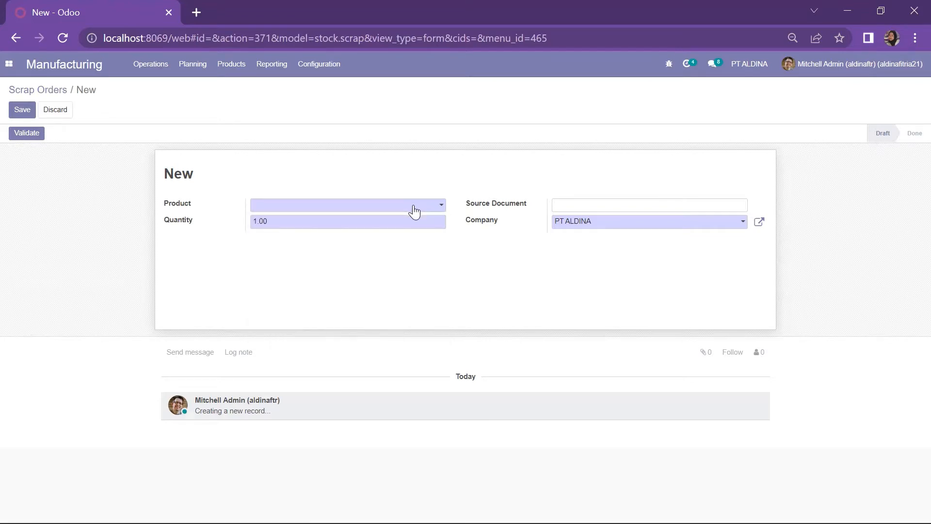
{"action": "type", "text": "Tote"}
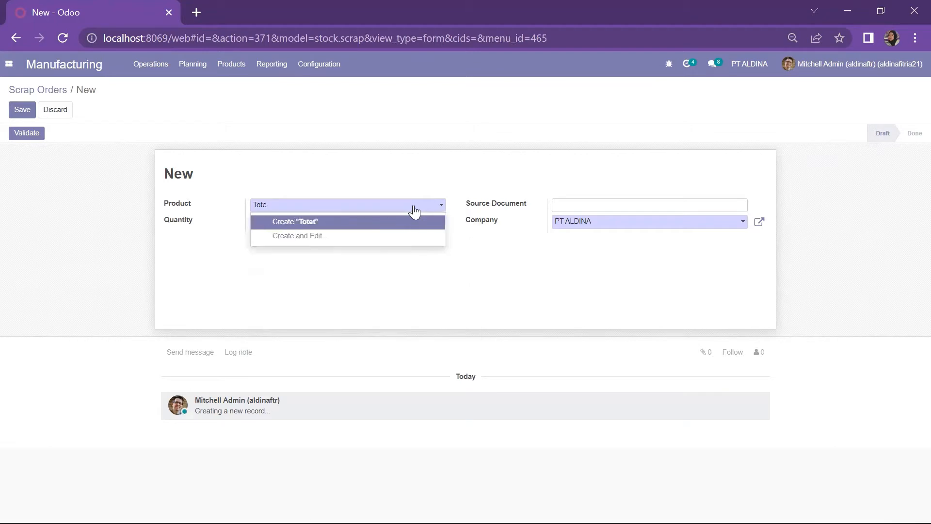
{"action": "type", "text": "bag"}
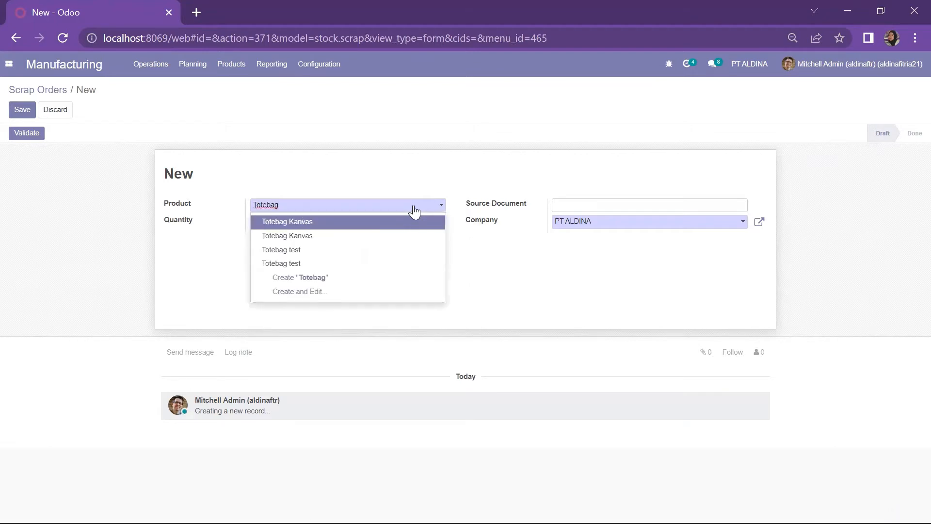
{"action": "left_click", "coordinate": [416, 222]}
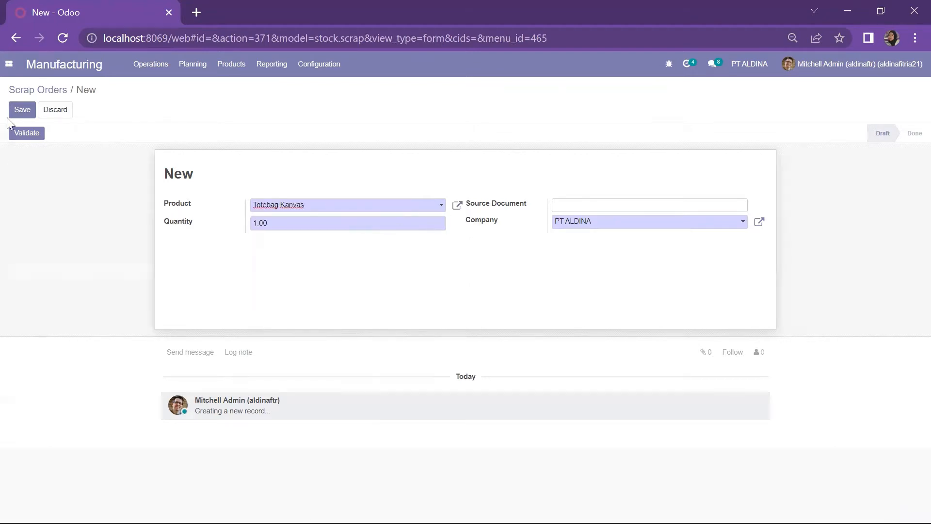
{"action": "left_click", "coordinate": [15, 109]}
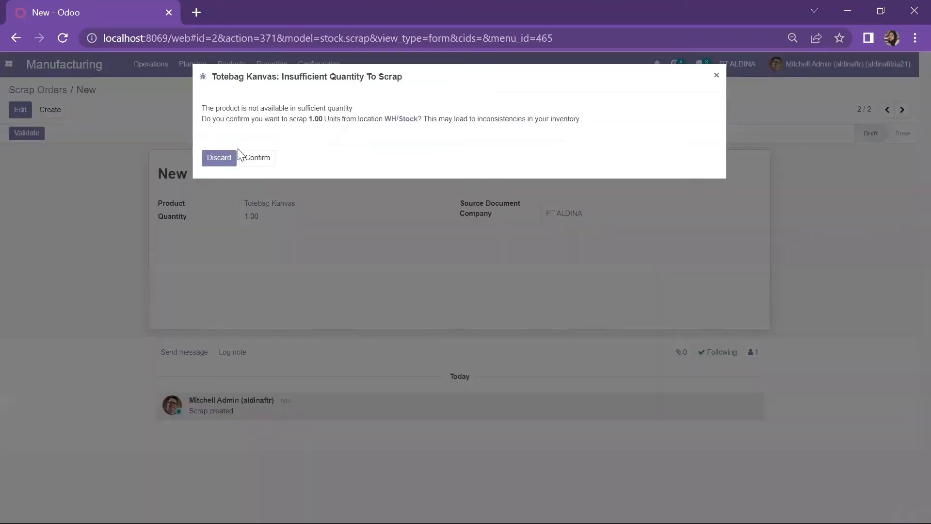
{"action": "left_click", "coordinate": [248, 153]}
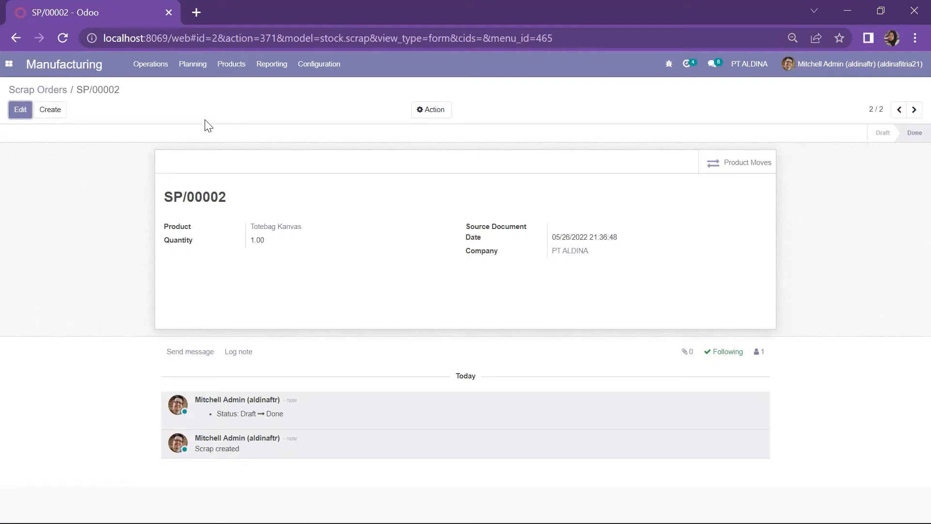
Step: Create and save a manufacturing order for 1 unit of Totebag Kanvas using its Totebag Kanvas bill of materials
{"action": "left_click", "coordinate": [78, 76]}
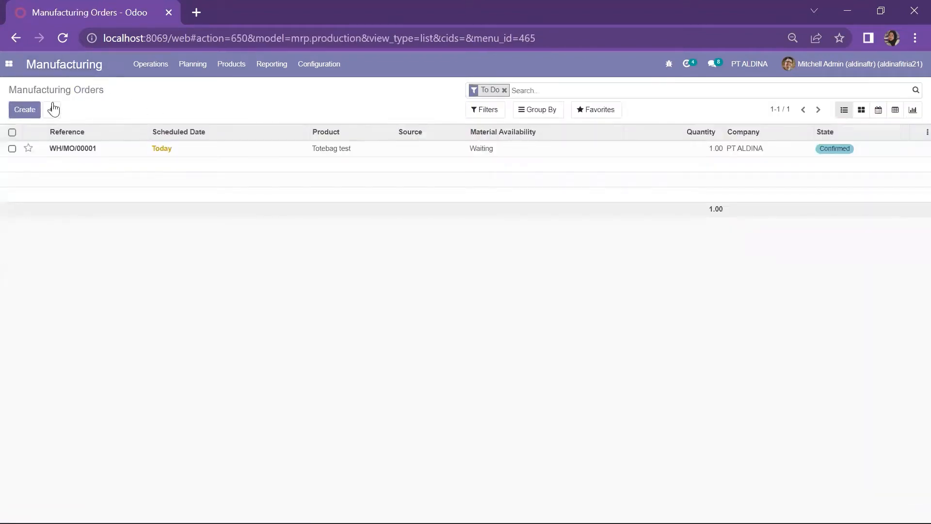
{"action": "left_click", "coordinate": [29, 111]}
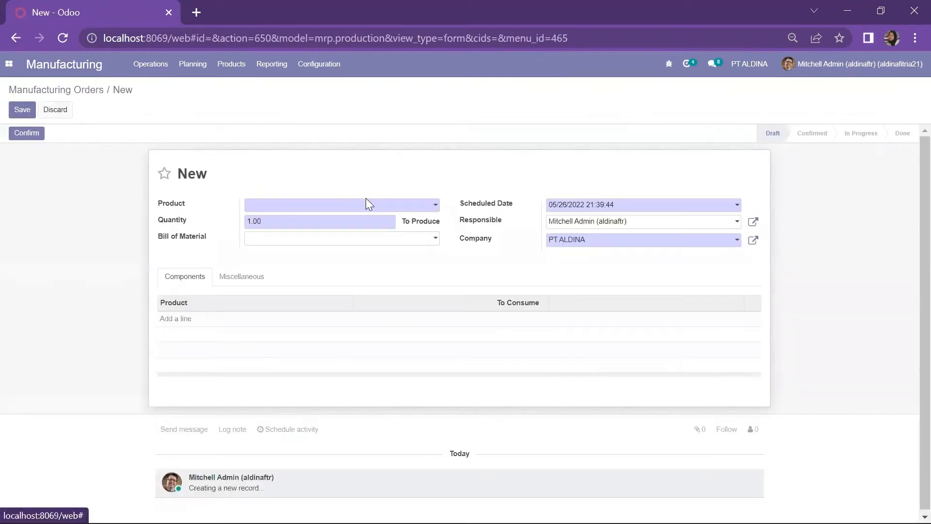
{"action": "left_click", "coordinate": [368, 210]}
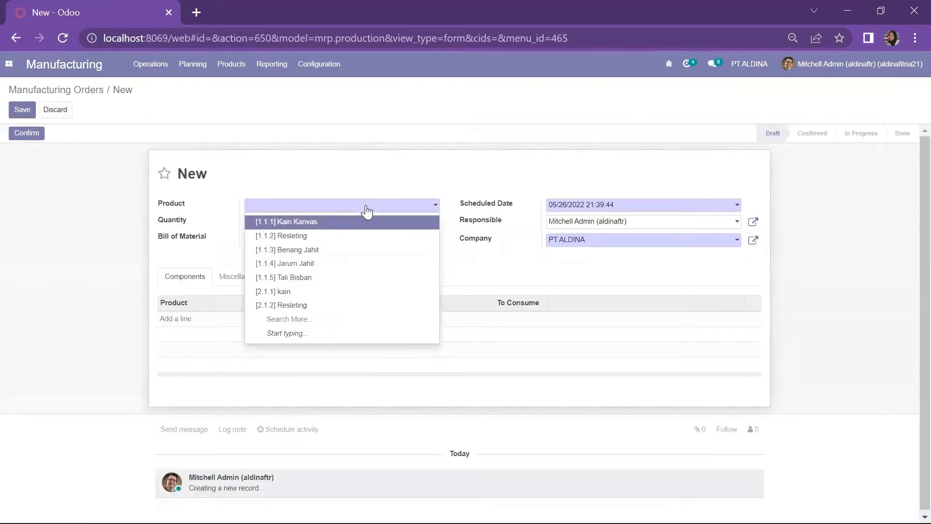
{"action": "type", "text": "fotebag"}
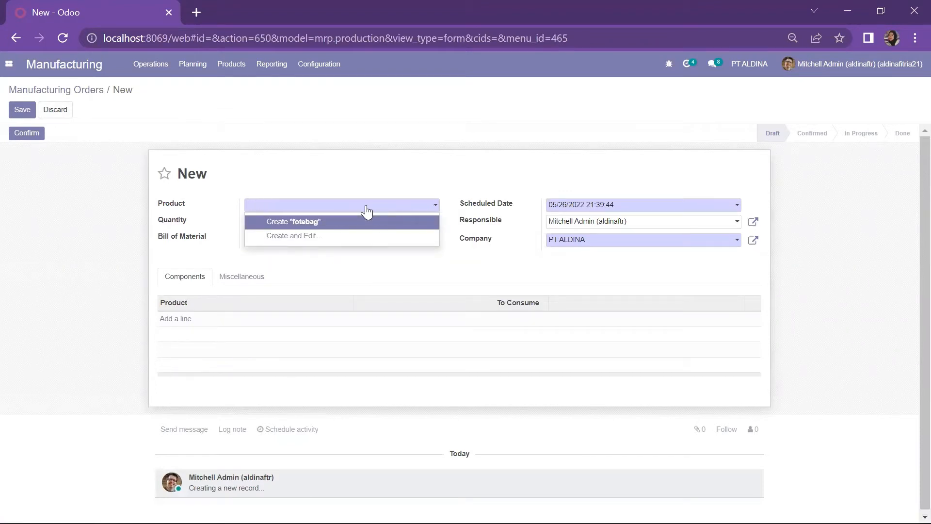
{"action": "type", "text": "Toe"}
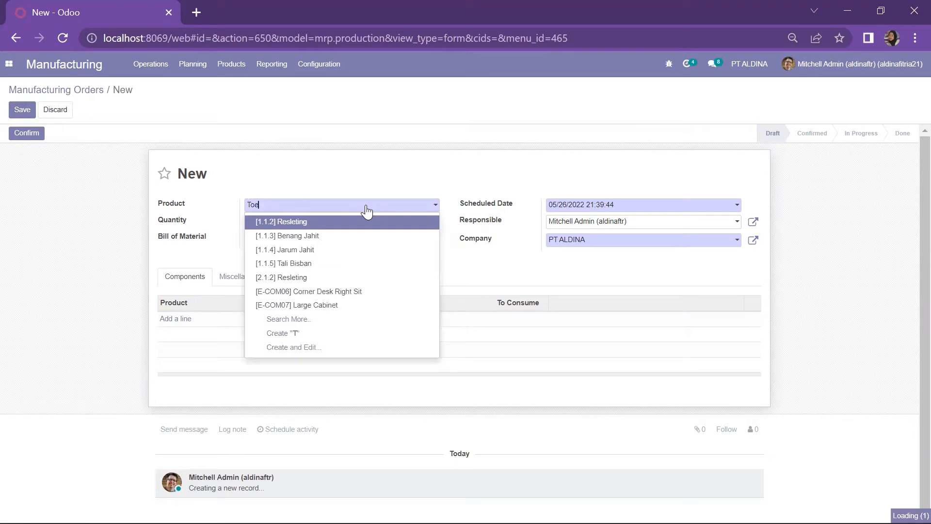
{"action": "key", "text": "BackSpace"}
{"action": "type", "text": "tebag"}
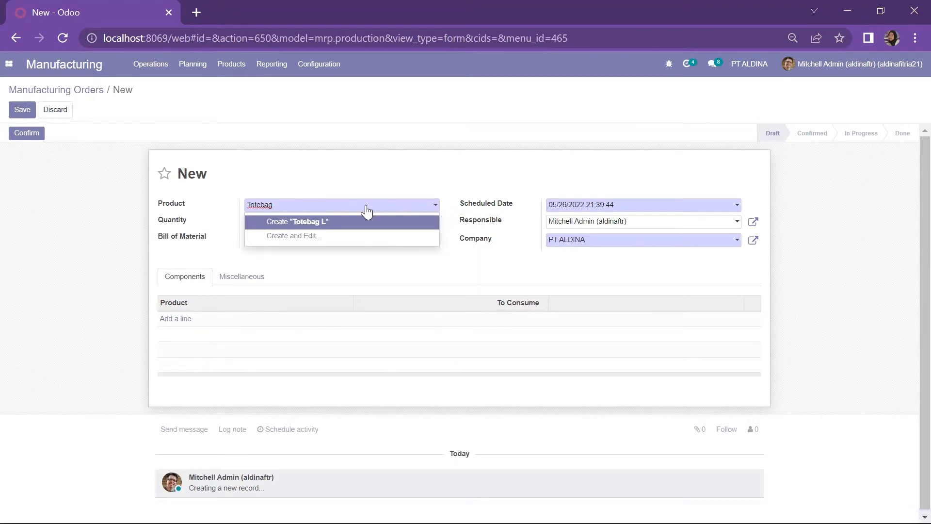
{"action": "type", "text": " Lka"}
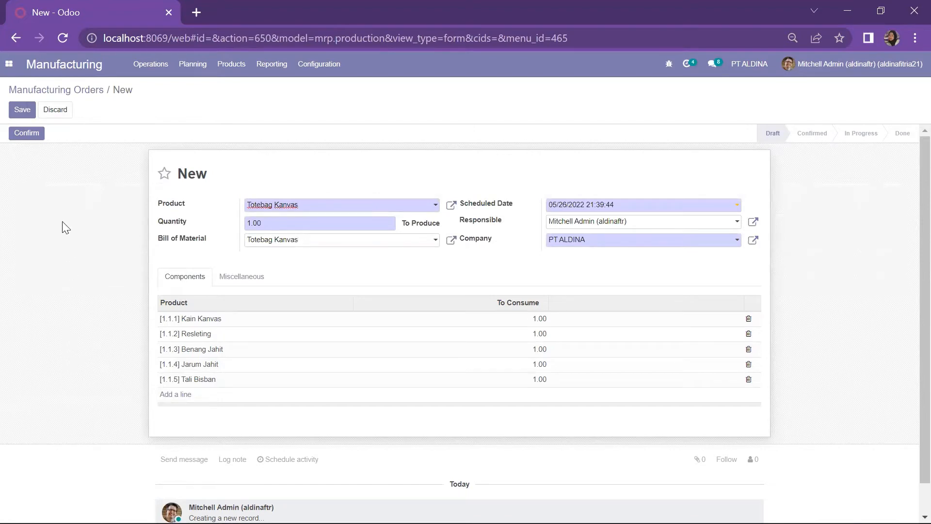
{"action": "left_click", "coordinate": [22, 104]}
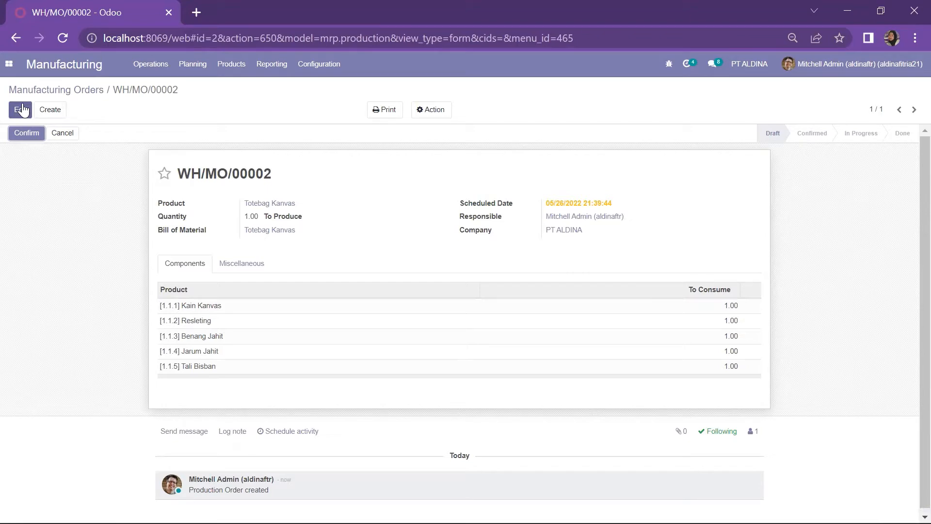
Step: Confirm the Totebag Kanvas manufacturing order and check the availability of its components
{"action": "left_click", "coordinate": [24, 136]}
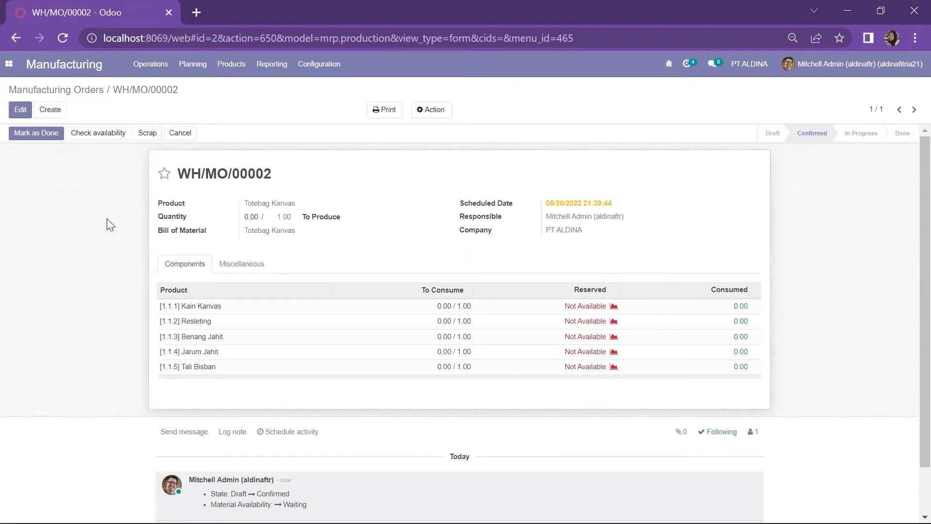
{"action": "left_click", "coordinate": [121, 137]}
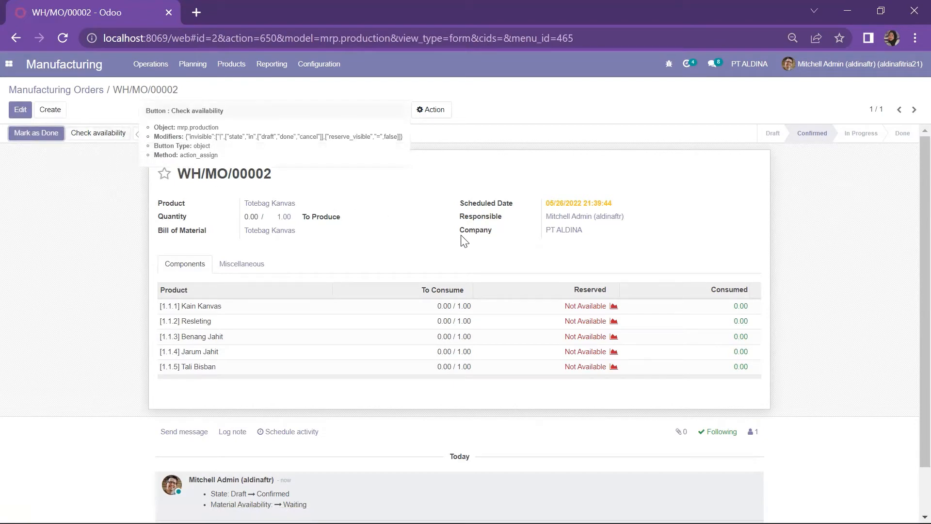
{"action": "scroll", "coordinate": [461, 240], "scroll_direction": "down", "scroll_amount": 1}
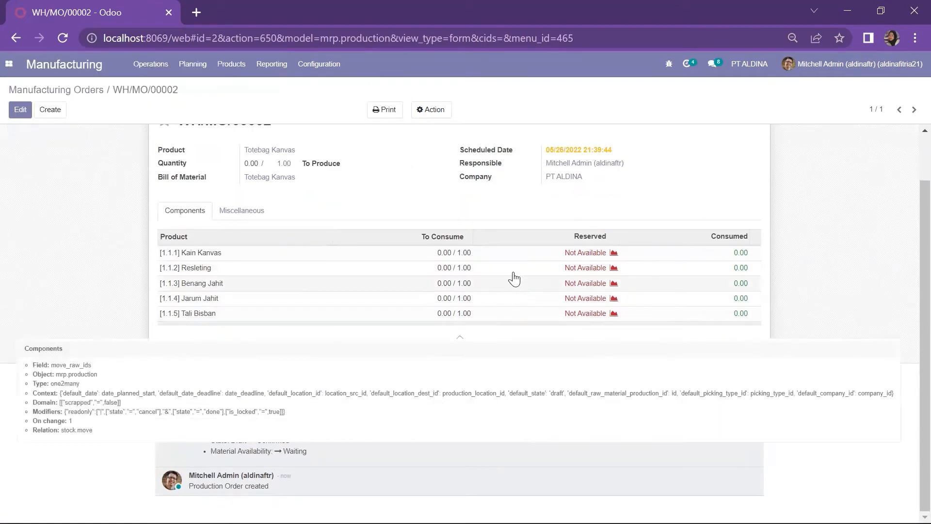
{"action": "scroll", "coordinate": [515, 257], "scroll_direction": "up", "scroll_amount": 1}
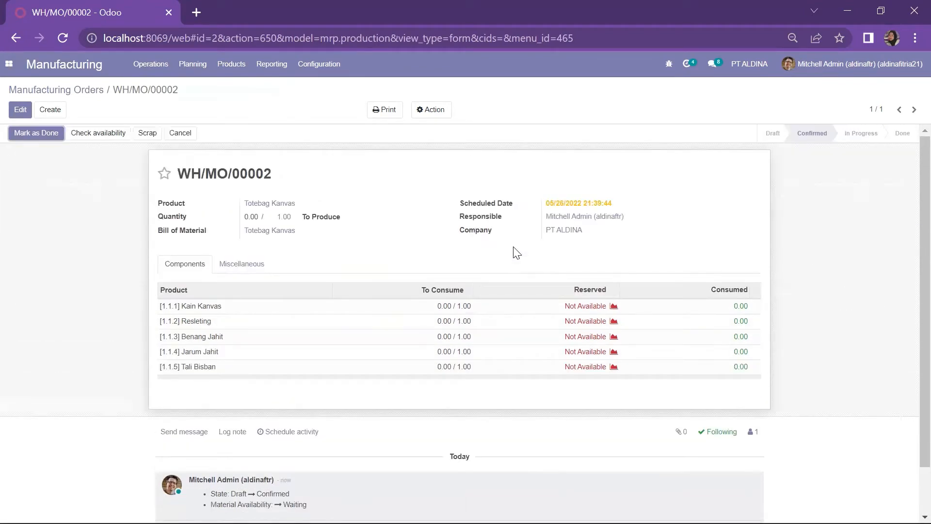
{"action": "scroll", "coordinate": [507, 291], "scroll_direction": "down", "scroll_amount": 1}
{"action": "scroll", "coordinate": [503, 307], "scroll_direction": "up", "scroll_amount": 1}
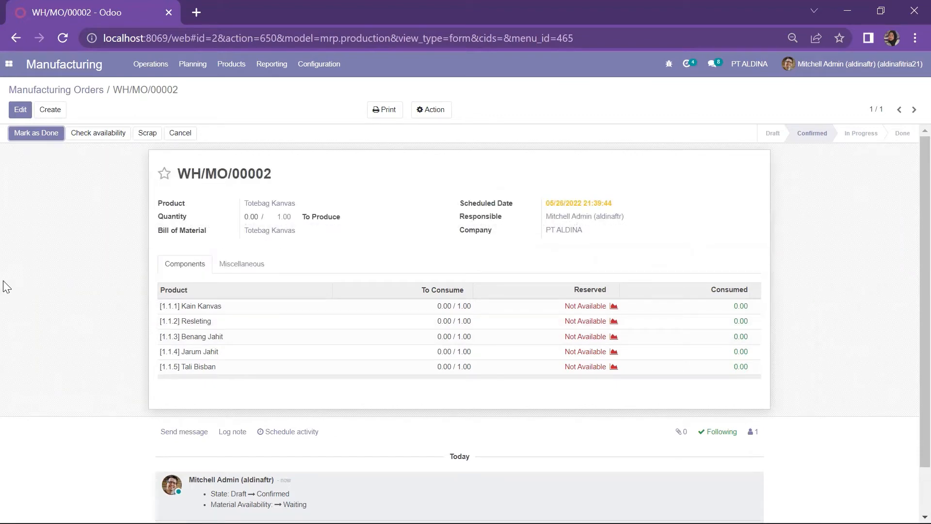
Step: Switch to the Purchase module and start a new request for quotation with Deco Addict as the vendor
{"action": "left_click", "coordinate": [11, 69]}
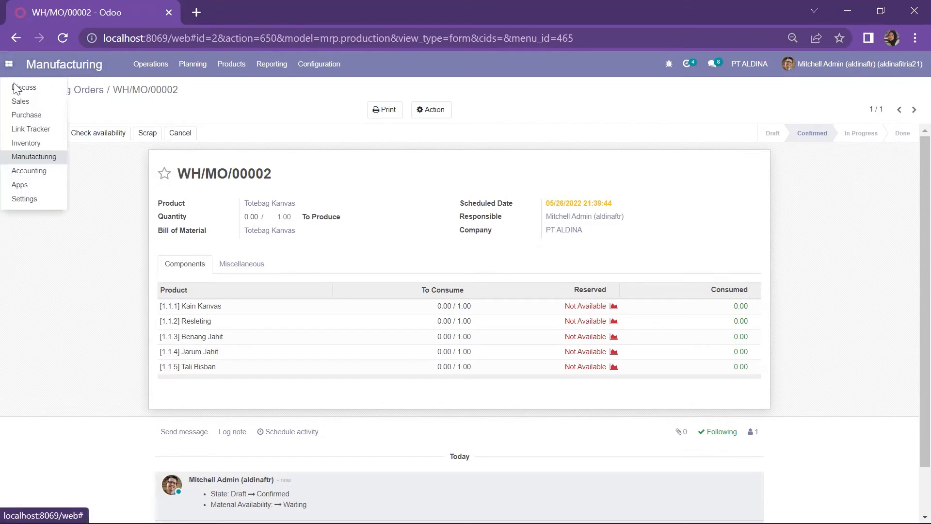
{"action": "left_click", "coordinate": [20, 115]}
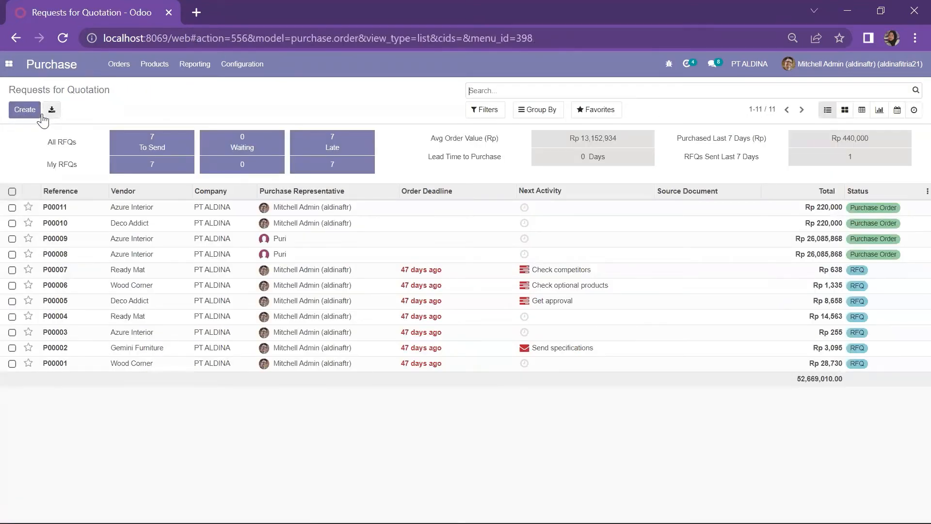
{"action": "left_click", "coordinate": [26, 111]}
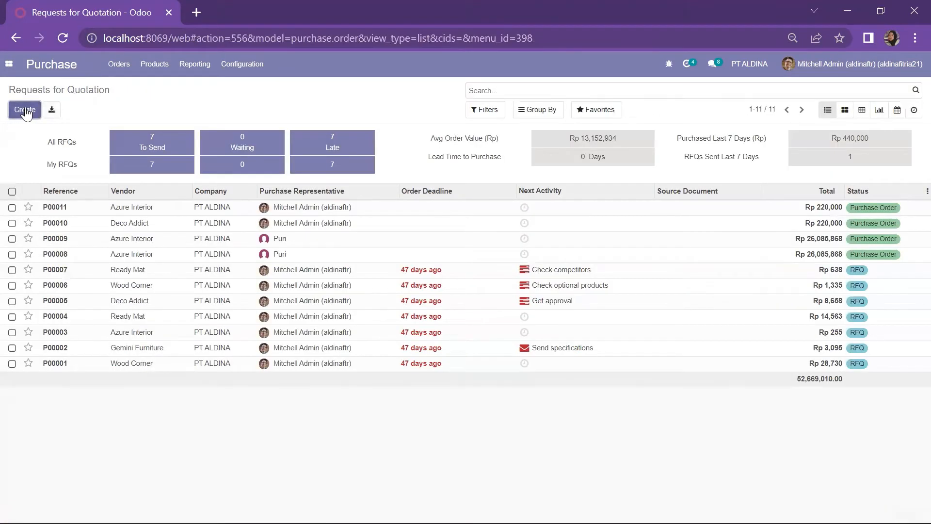
{"action": "left_click", "coordinate": [325, 215]}
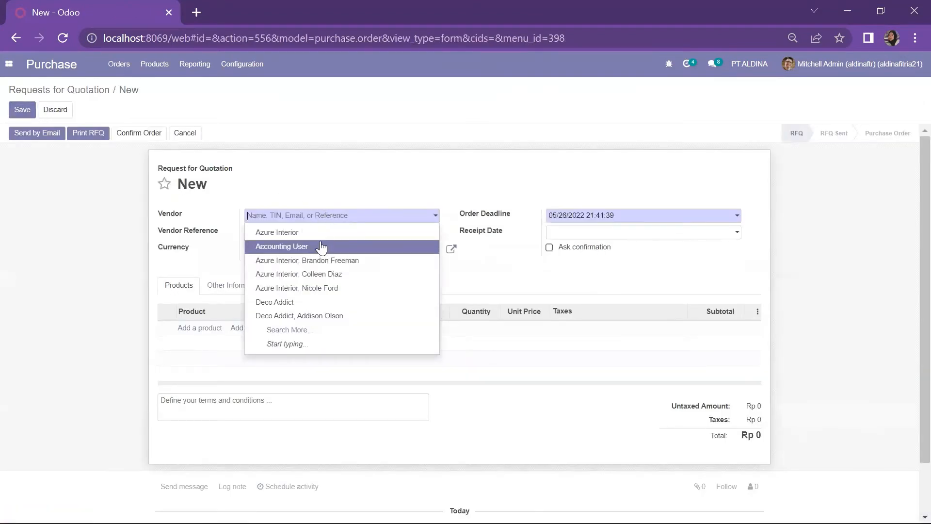
{"action": "left_click", "coordinate": [308, 303]}
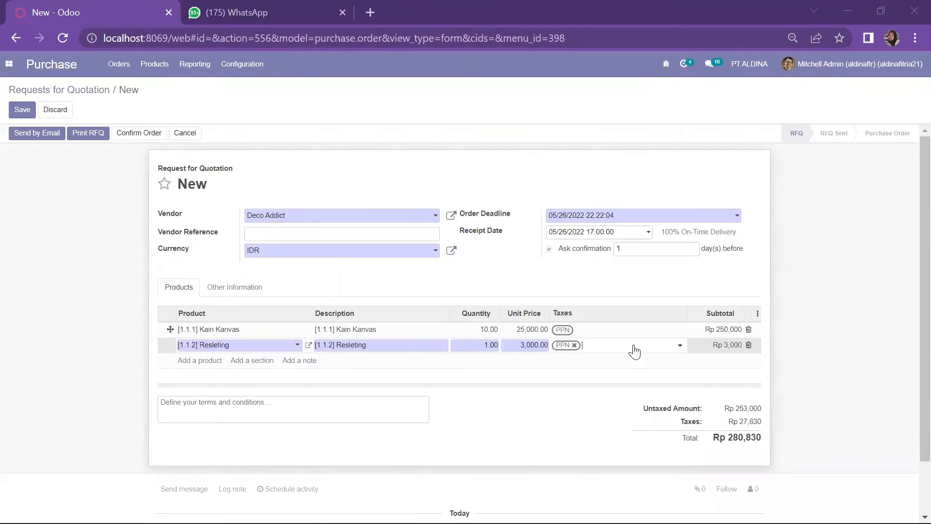
Step: Set the quantity of the Resleting line to 10 in the request for quotation
{"action": "left_click", "coordinate": [488, 346]}
{"action": "key", "text": "BackSpace"}
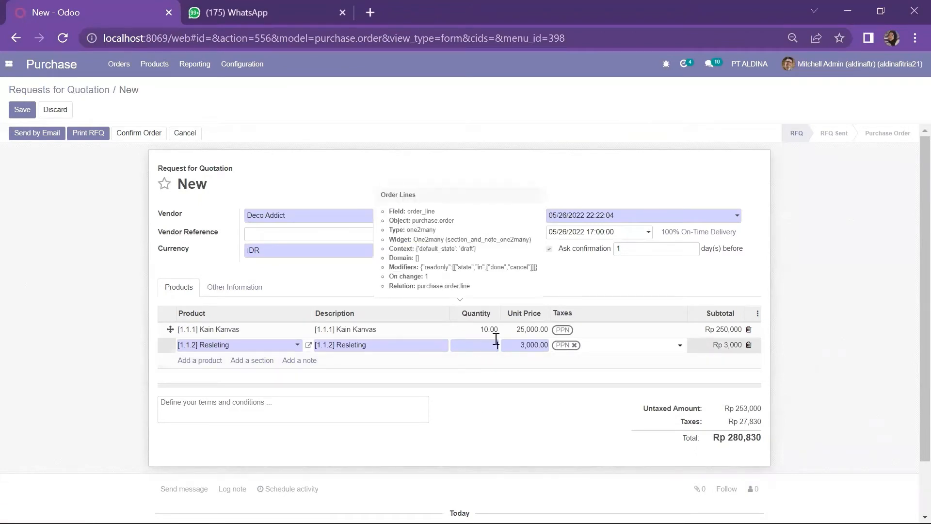
Step: Add a Tali Bisban line with a quantity of 10 to the request for quotation
{"action": "left_click", "coordinate": [186, 361]}
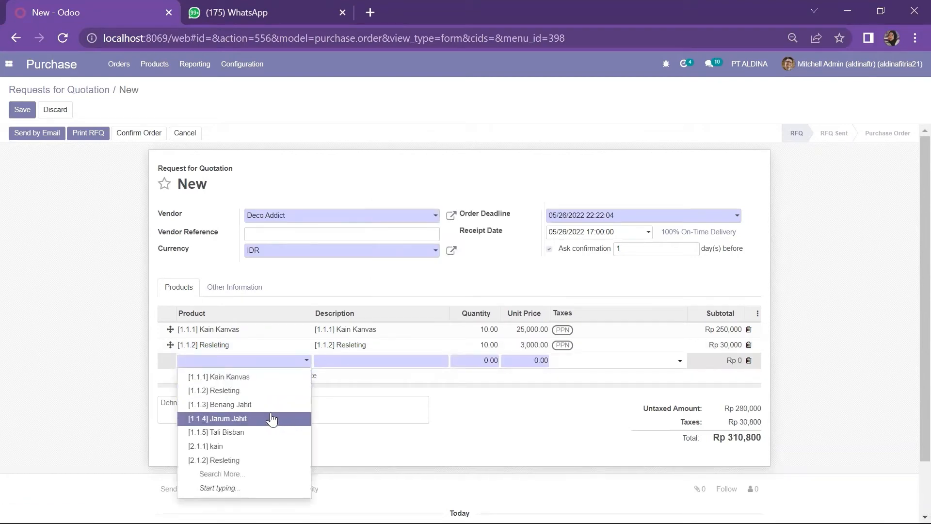
{"action": "left_click", "coordinate": [262, 432]}
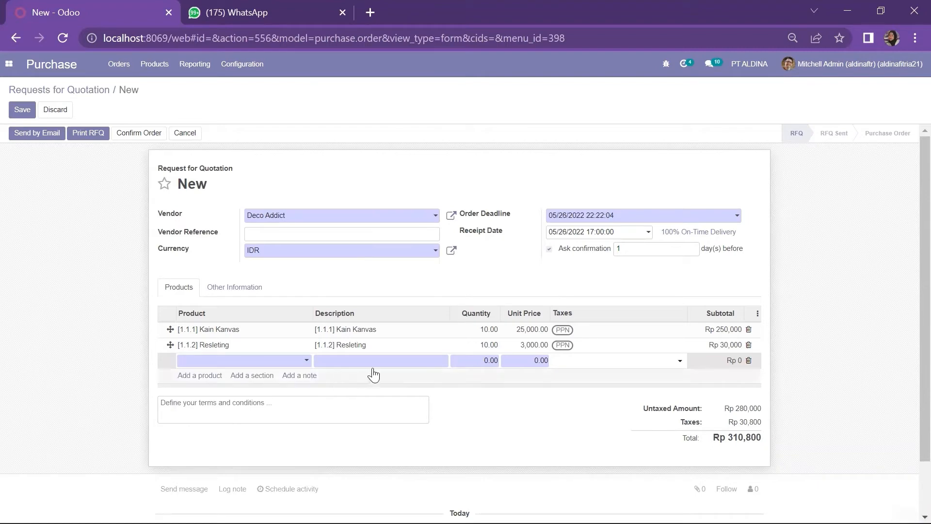
{"action": "left_click", "coordinate": [489, 361]}
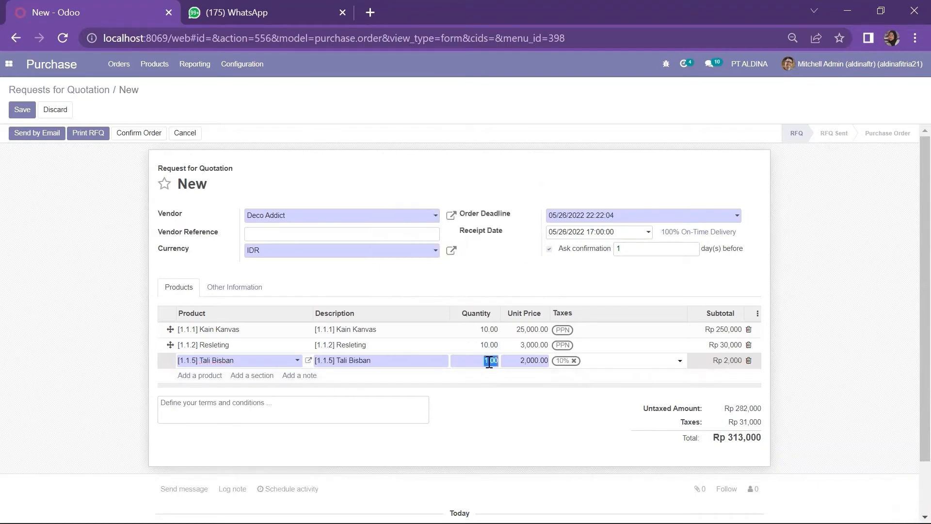
{"action": "type", "text": "1"}
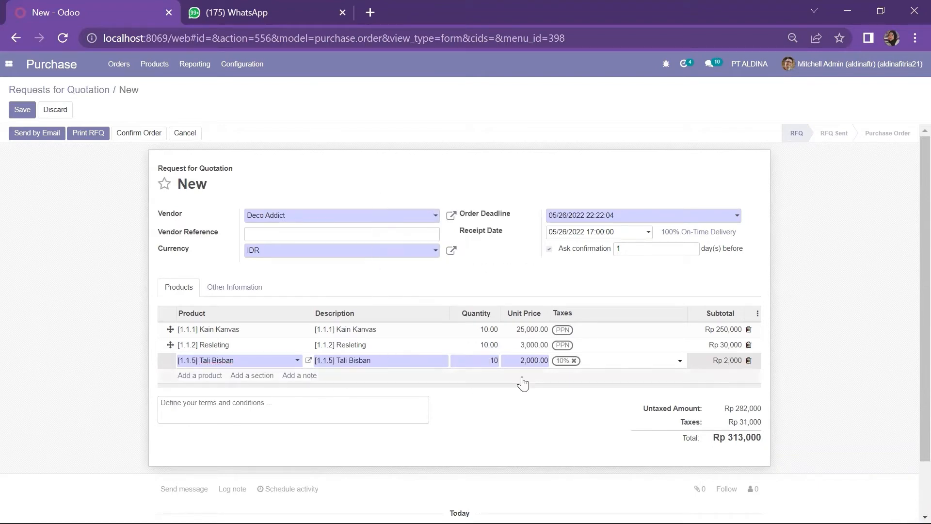
Step: Set the Tali Bisban line's tax to PPN and save the request for quotation
{"action": "left_click", "coordinate": [575, 361]}
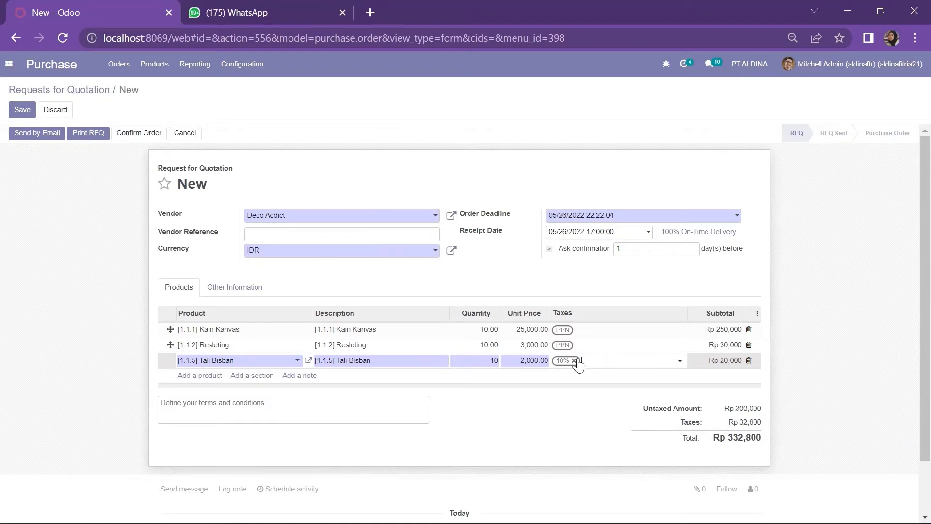
{"action": "left_click", "coordinate": [679, 360]}
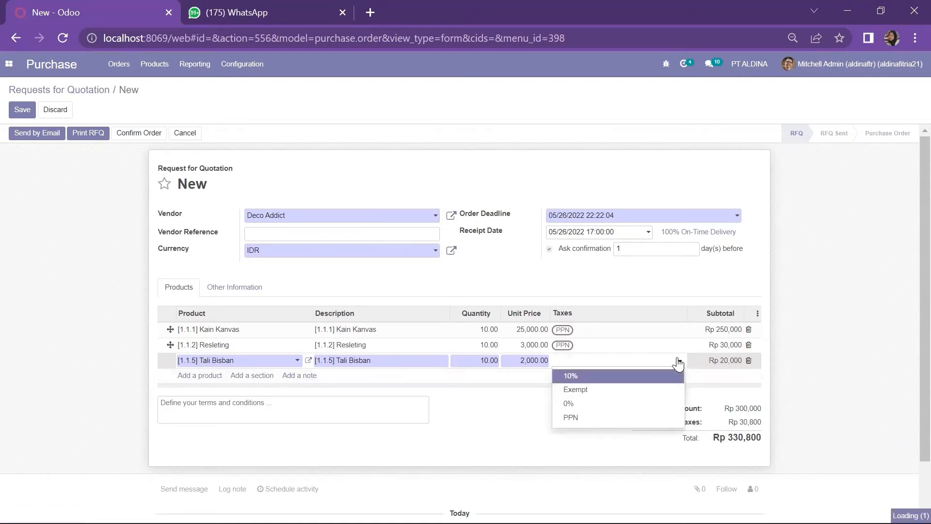
{"action": "left_click", "coordinate": [630, 420]}
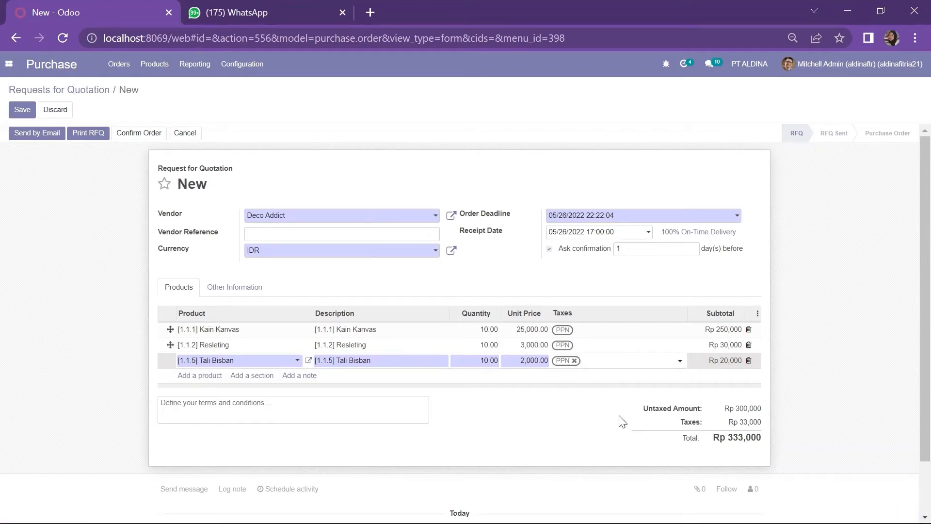
{"action": "left_click", "coordinate": [589, 435]}
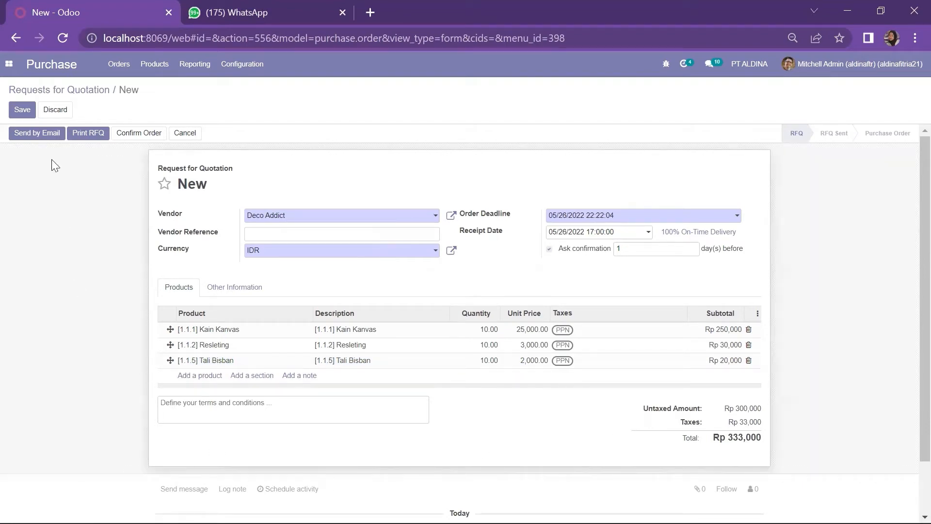
{"action": "left_click", "coordinate": [22, 111]}
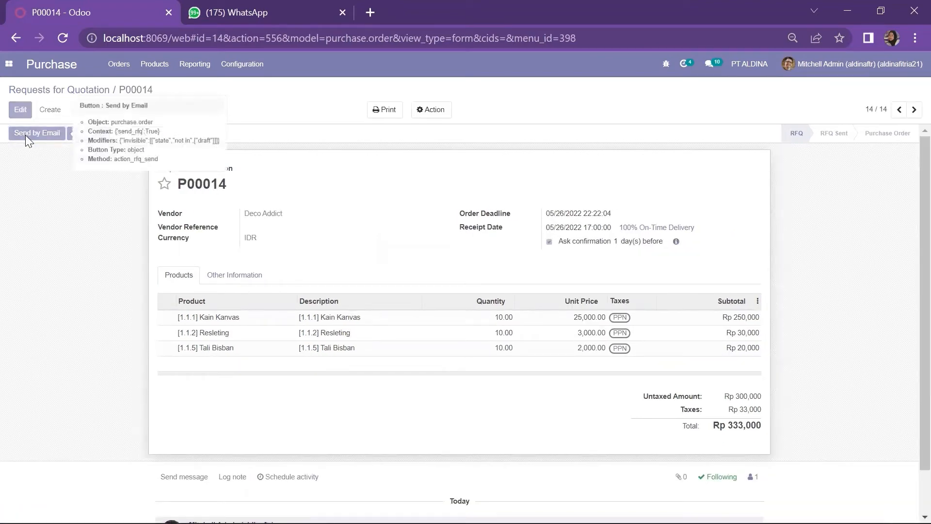
Step: Email the request for quotation to Deco Addict, and confirm the purchase order and its receipt date
{"action": "left_click", "coordinate": [25, 134]}
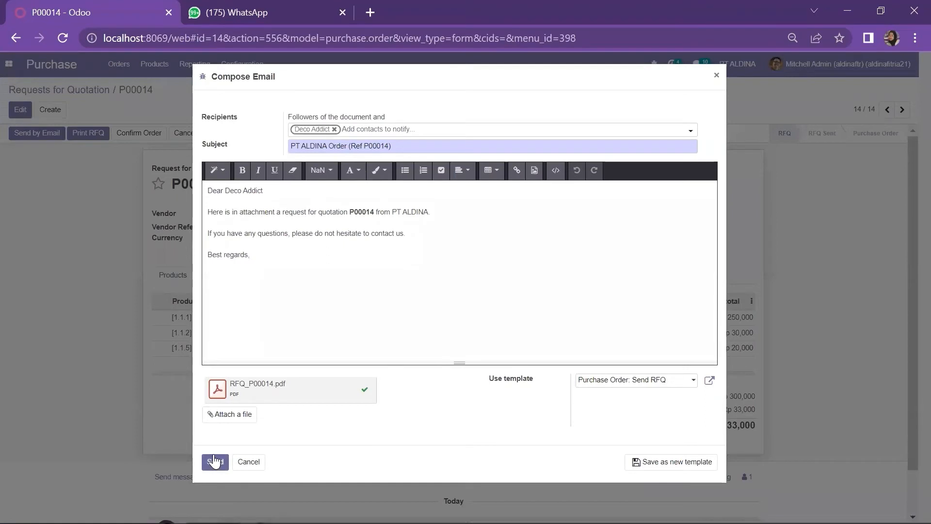
{"action": "left_click", "coordinate": [214, 461]}
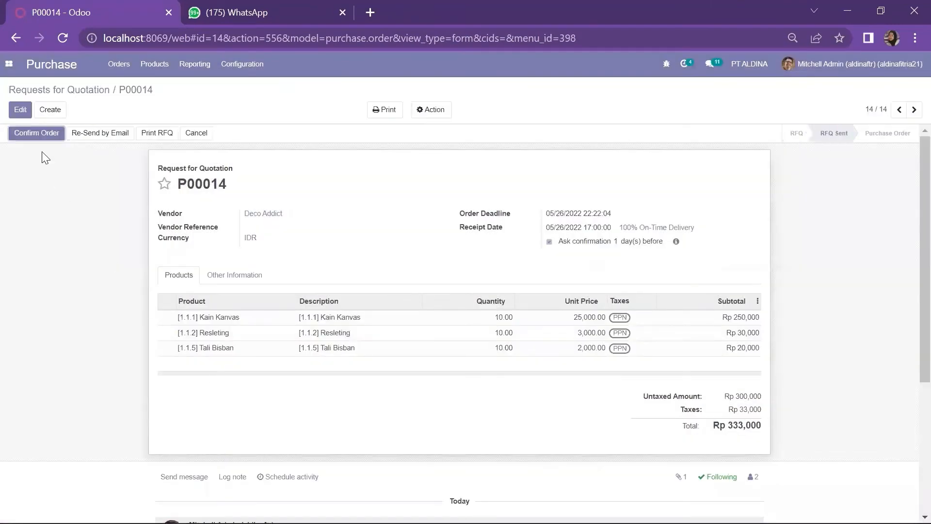
{"action": "left_click", "coordinate": [44, 133]}
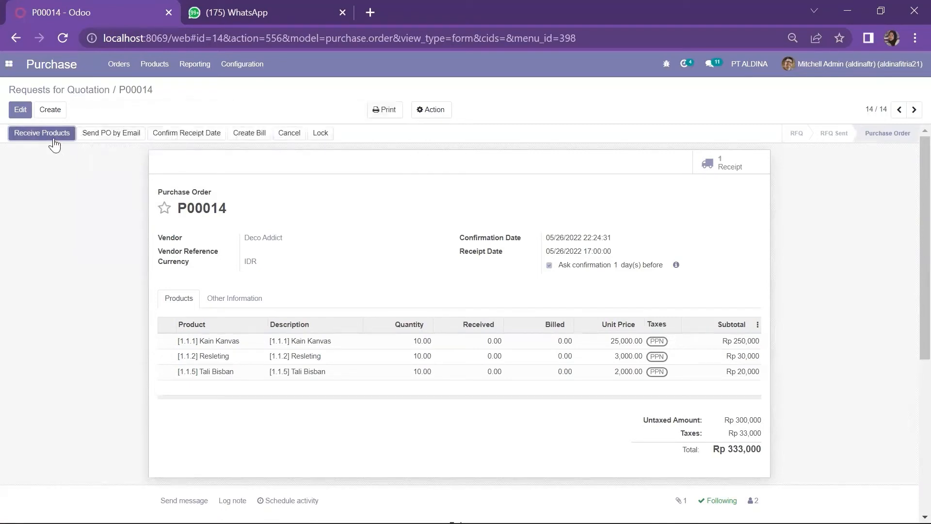
{"action": "left_click", "coordinate": [168, 135]}
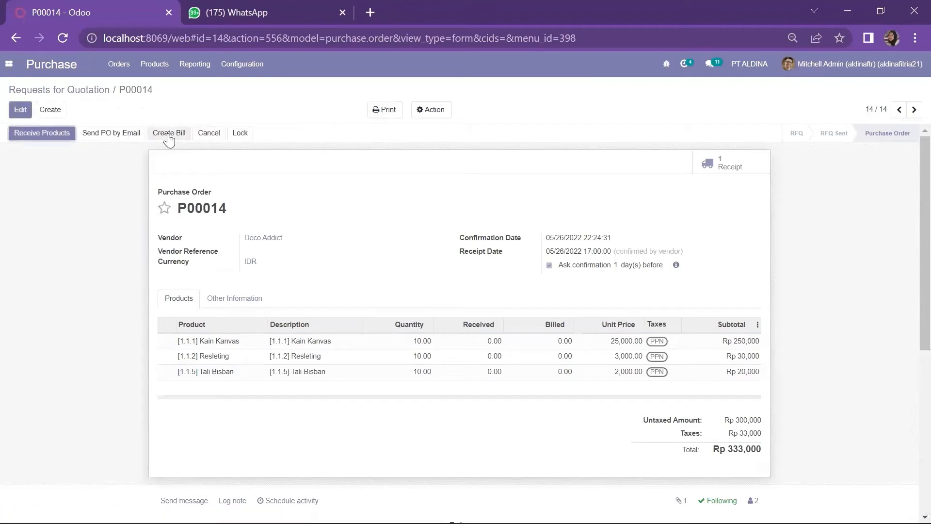
Step: Receive the ordered products with a done quantity of 10 each for Kain Kanvas, Resleting and Tali Bisban, and validate the receipt
{"action": "left_click", "coordinate": [63, 133]}
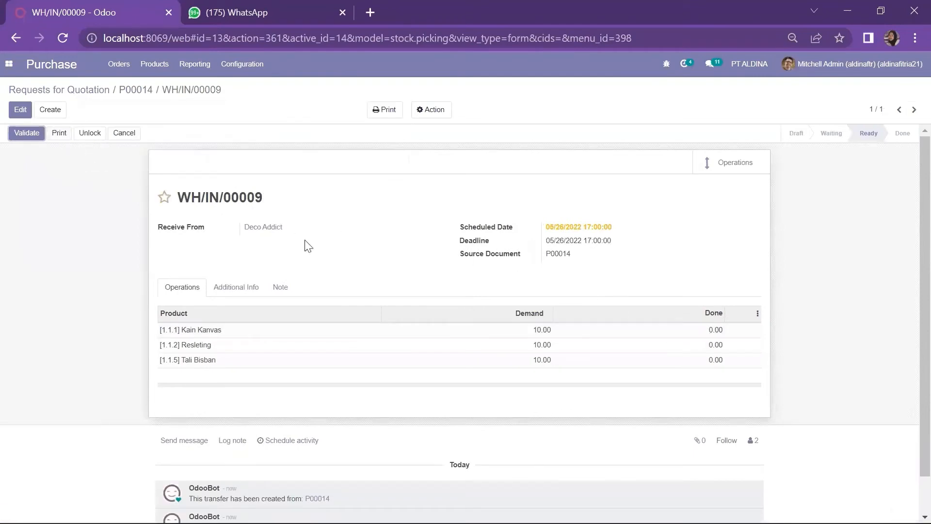
{"action": "left_click", "coordinate": [19, 114]}
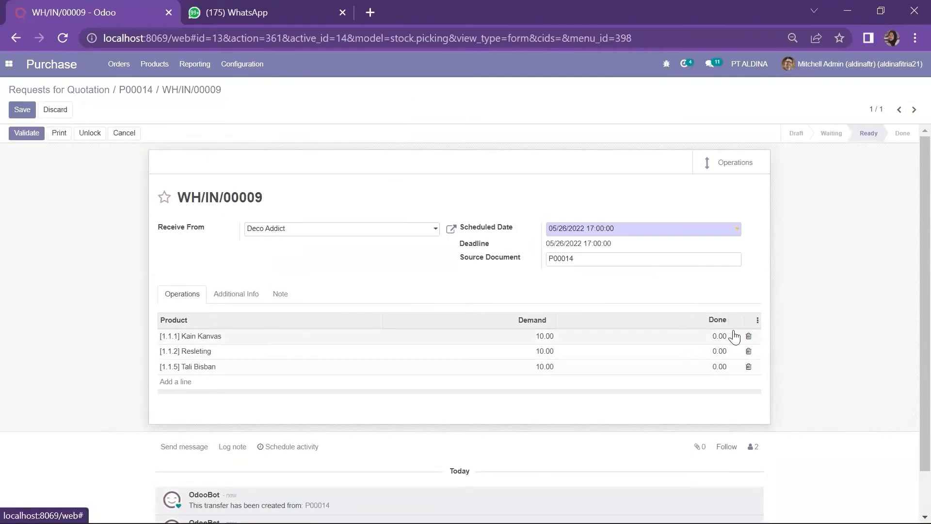
{"action": "left_click", "coordinate": [729, 339]}
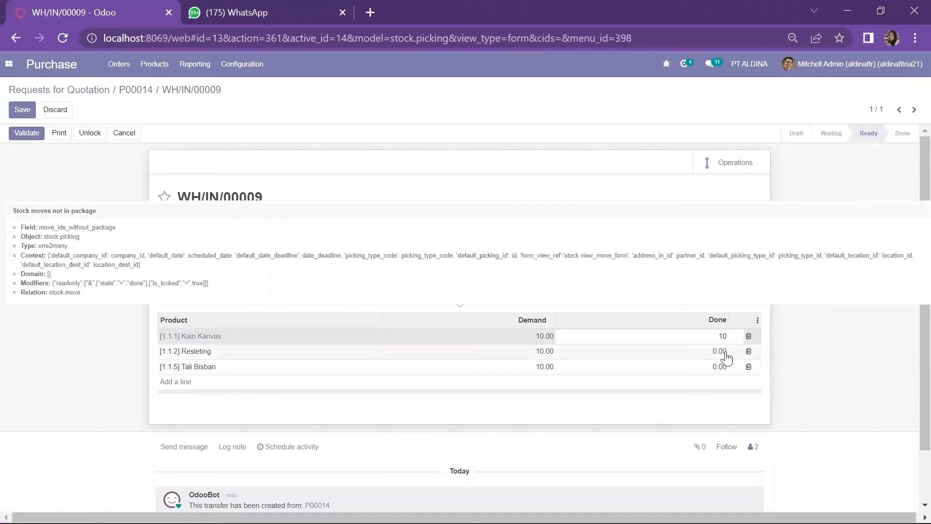
{"action": "left_click", "coordinate": [726, 351]}
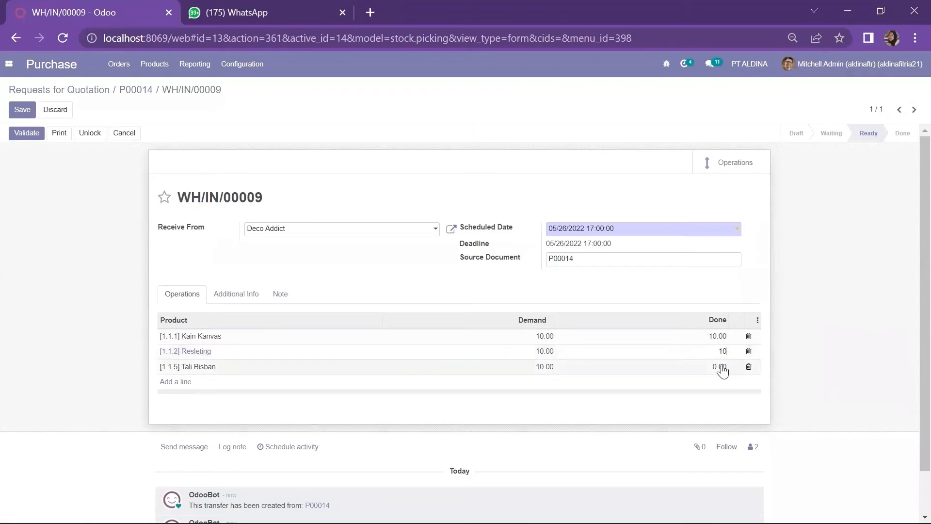
{"action": "left_click", "coordinate": [723, 367]}
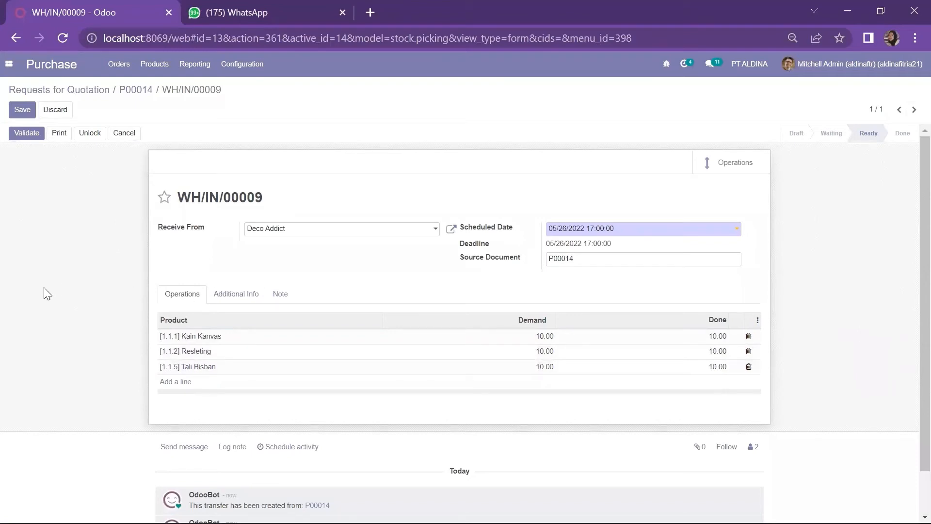
{"action": "left_click", "coordinate": [19, 111]}
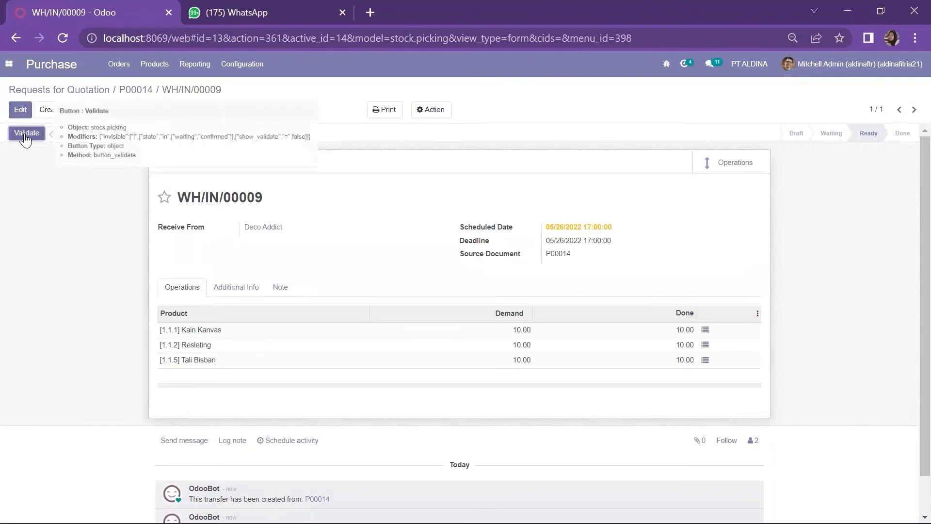
{"action": "left_click", "coordinate": [26, 134]}
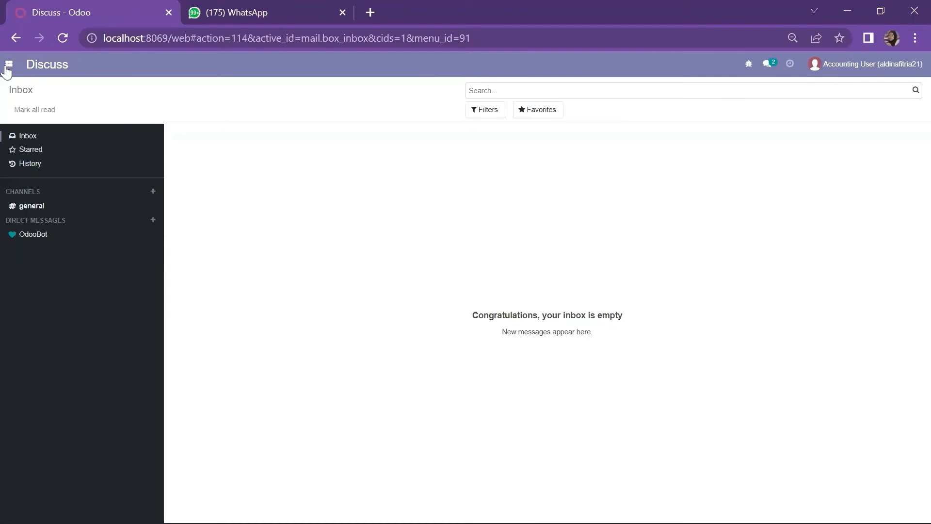
Step: As the accounting user, open purchase order P00014 in the Purchase module and create its vendor bill
{"action": "left_click", "coordinate": [8, 67]}
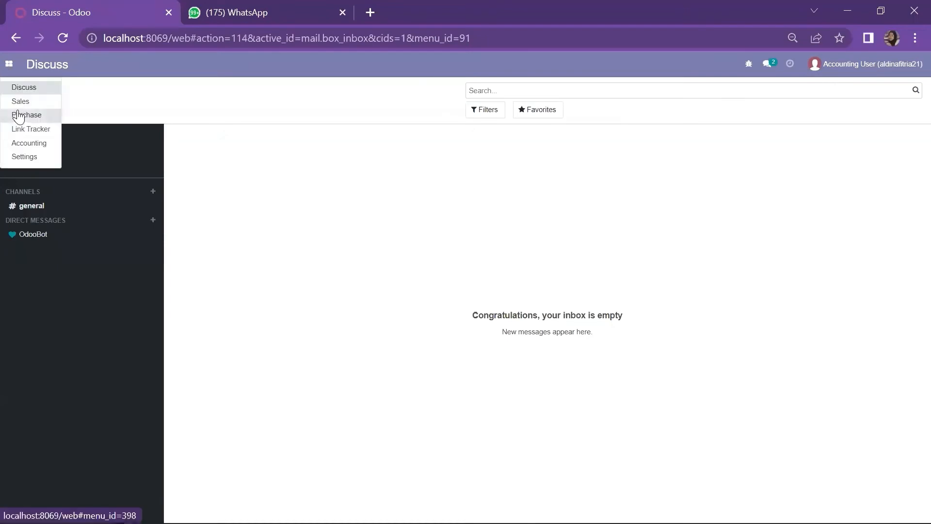
{"action": "left_click", "coordinate": [19, 114]}
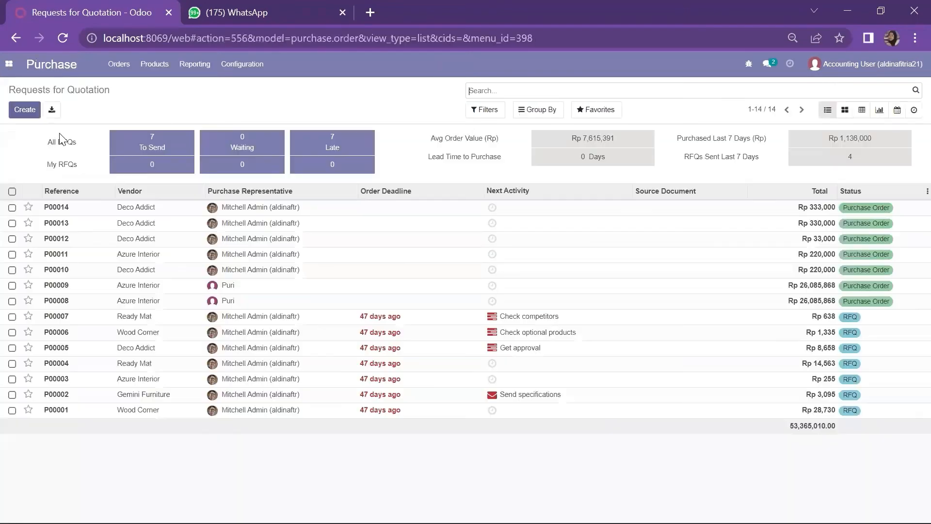
{"action": "left_click", "coordinate": [99, 210]}
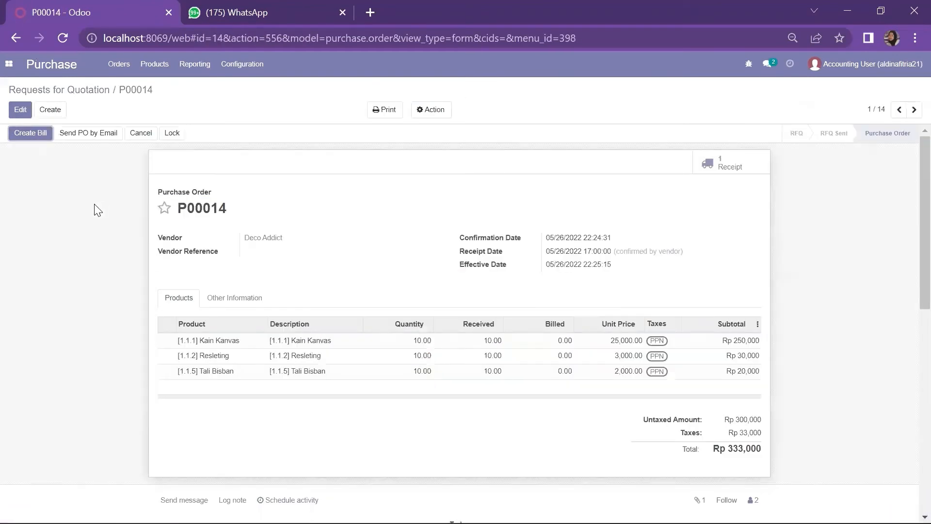
{"action": "left_click", "coordinate": [31, 131]}
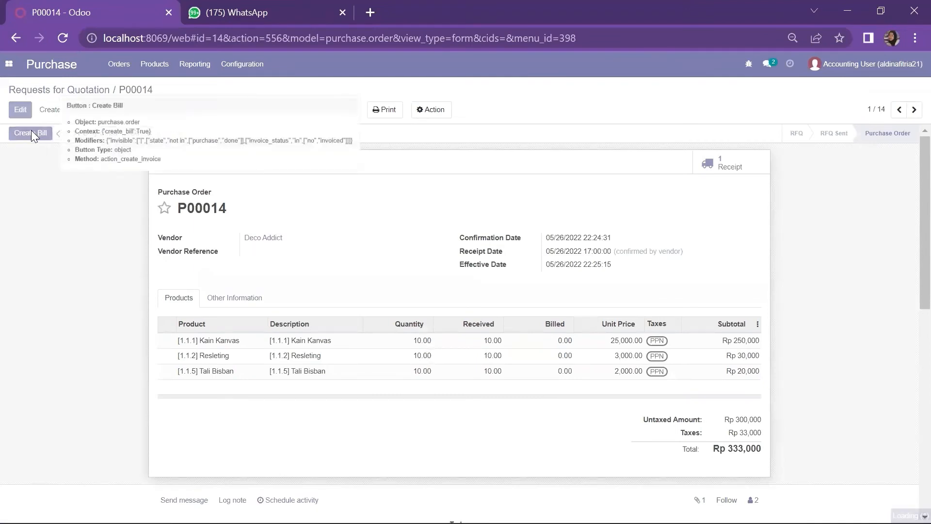
{"action": "left_click", "coordinate": [31, 135]}
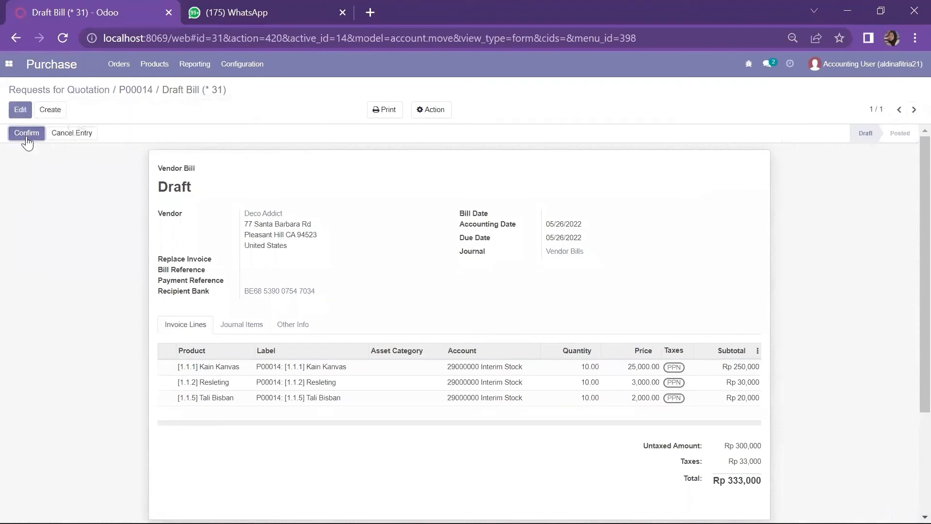
Step: Set the bill date of the draft Deco Addict vendor bill to 05/26/2022
{"action": "left_click", "coordinate": [26, 133]}
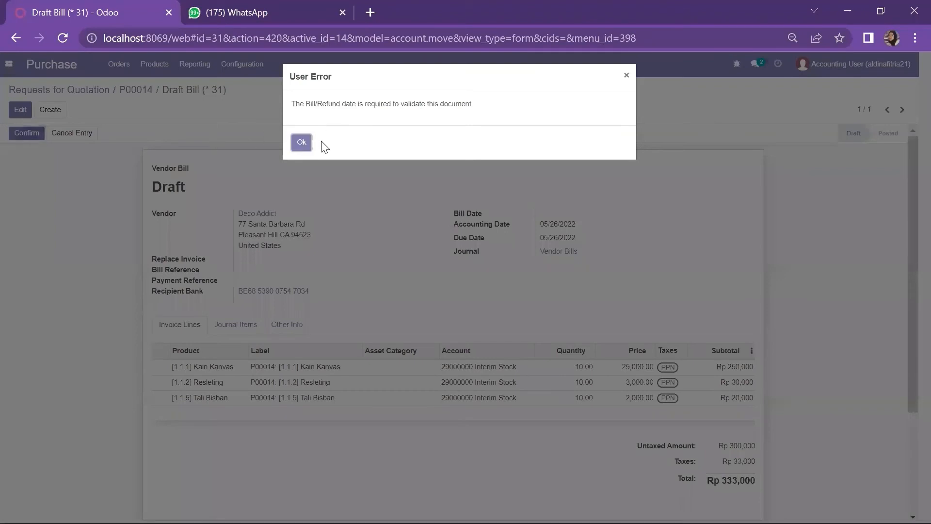
{"action": "left_click", "coordinate": [302, 143]}
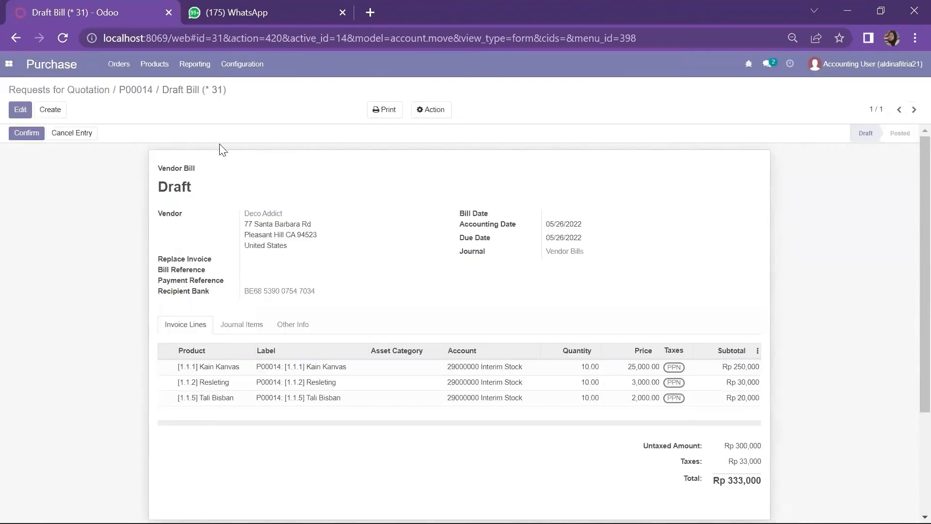
{"action": "left_click", "coordinate": [18, 110]}
{"action": "left_click", "coordinate": [598, 216]}
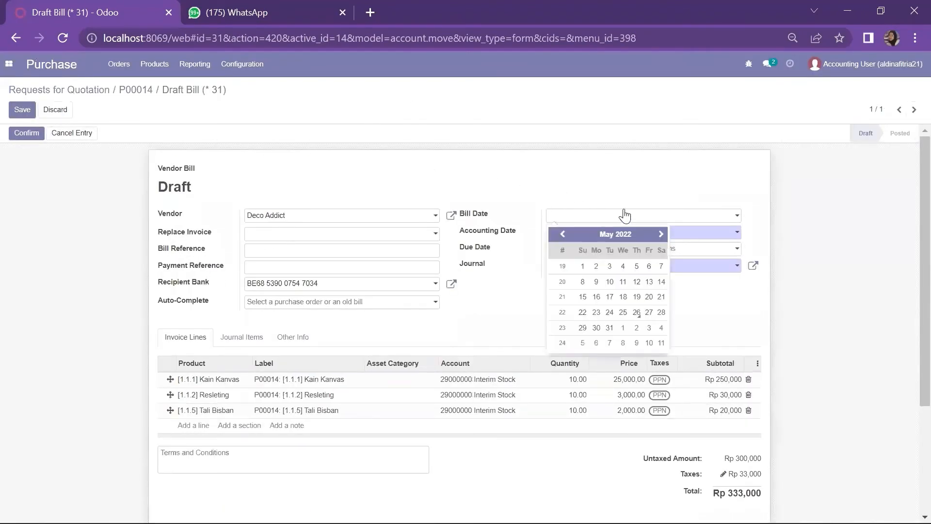
{"action": "left_click", "coordinate": [637, 312]}
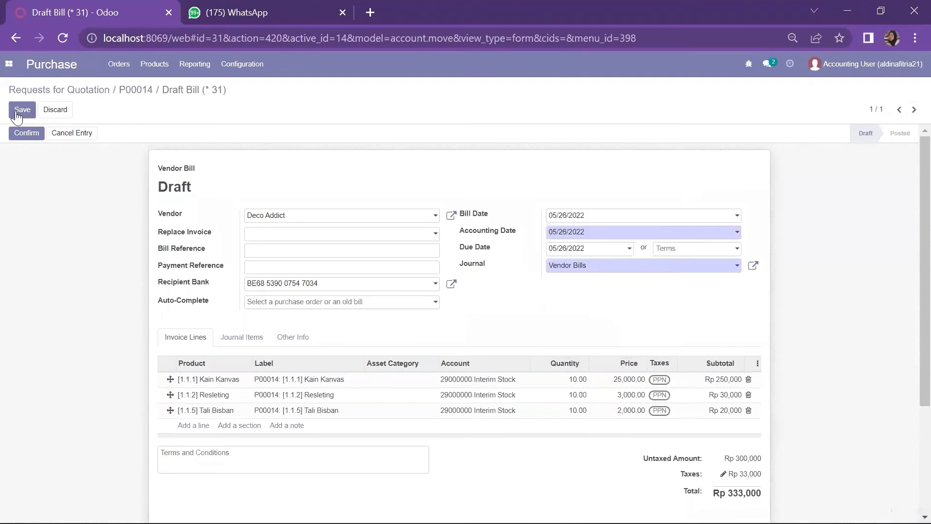
Step: Confirm the vendor bill and register its Rp 333,000 payment through the Bank journal, dated 05/26/2022
{"action": "left_click", "coordinate": [21, 130]}
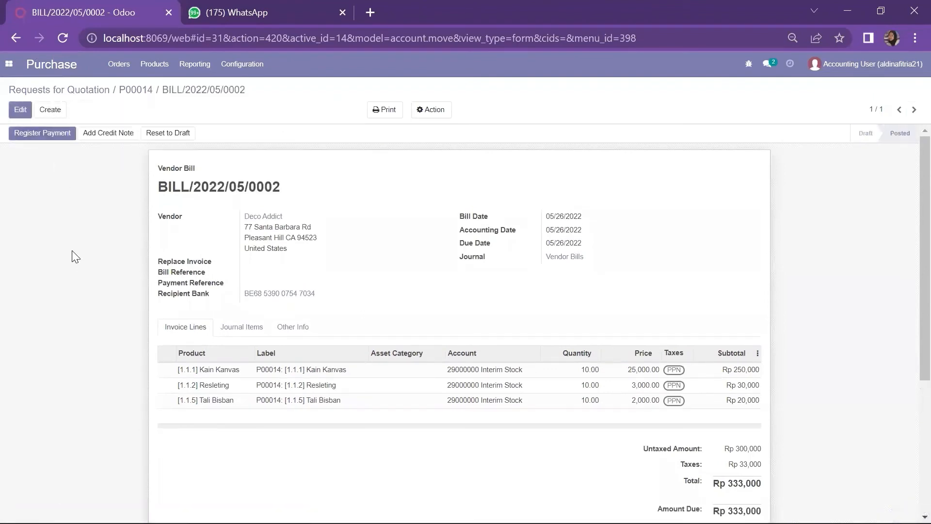
{"action": "left_click", "coordinate": [45, 135]}
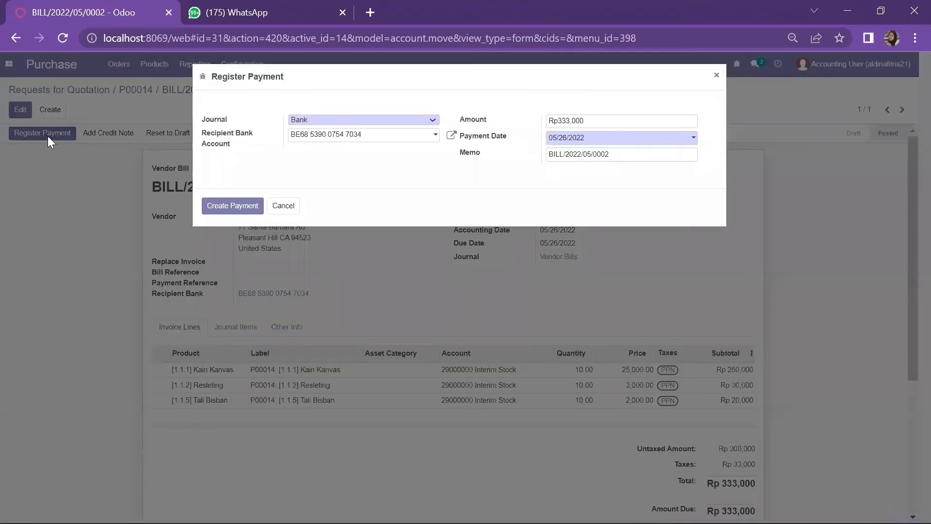
{"action": "left_click", "coordinate": [236, 207]}
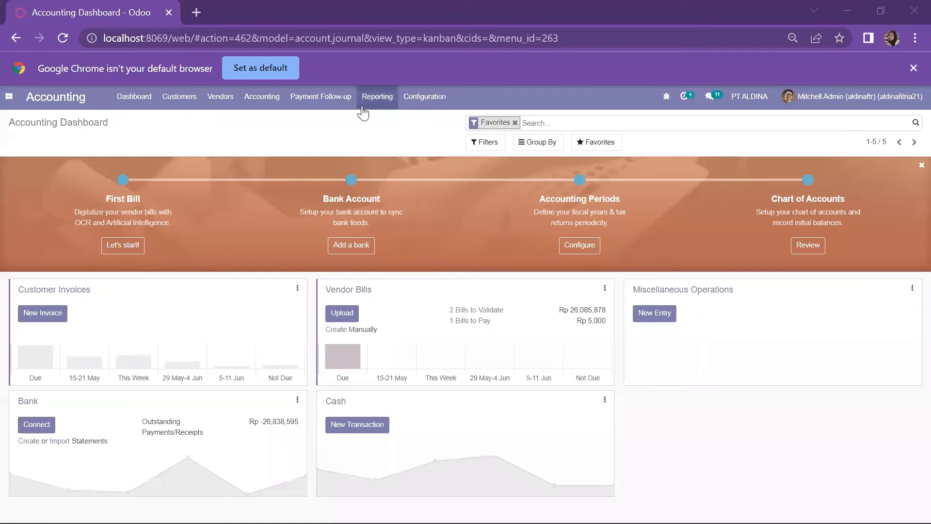
Step: Open the miscellaneous journal entries list and review the inventory valuation entries for the received components
{"action": "left_click", "coordinate": [268, 100]}
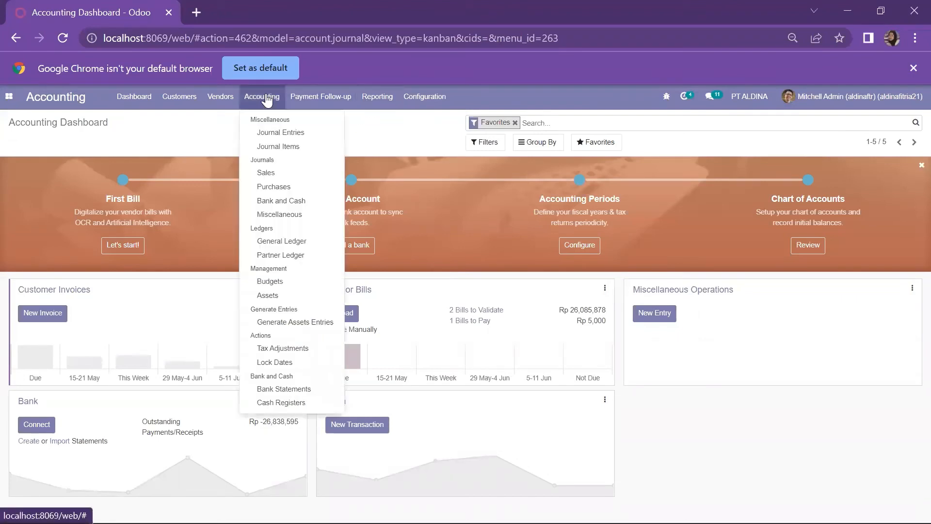
{"action": "left_click", "coordinate": [266, 134]}
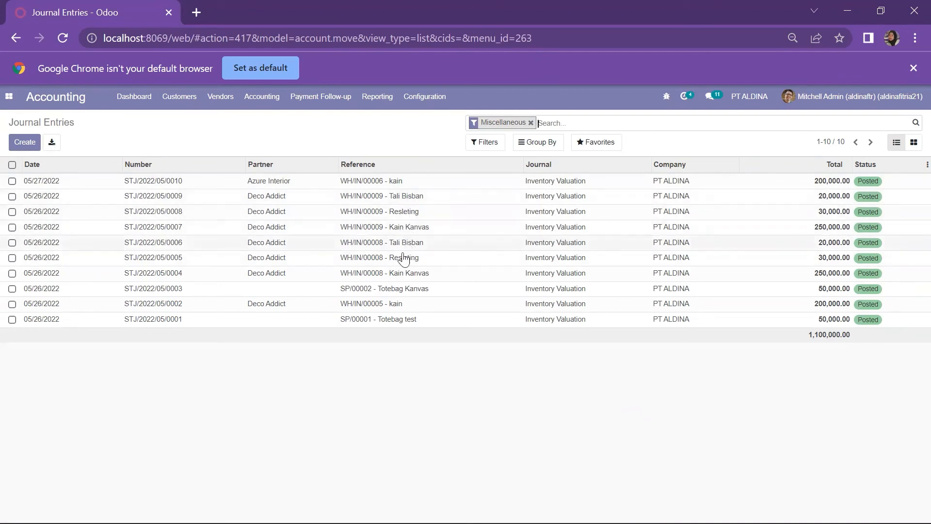
Step: Open the General Ledger and expand account 11120004 Outstanding Payments to examine the vendor payment lines
{"action": "left_click", "coordinate": [268, 99]}
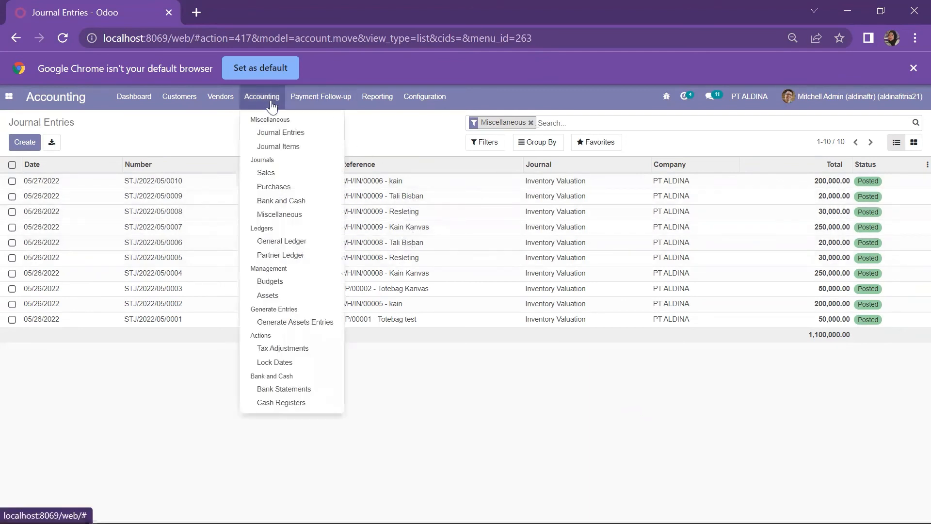
{"action": "left_click", "coordinate": [272, 175]}
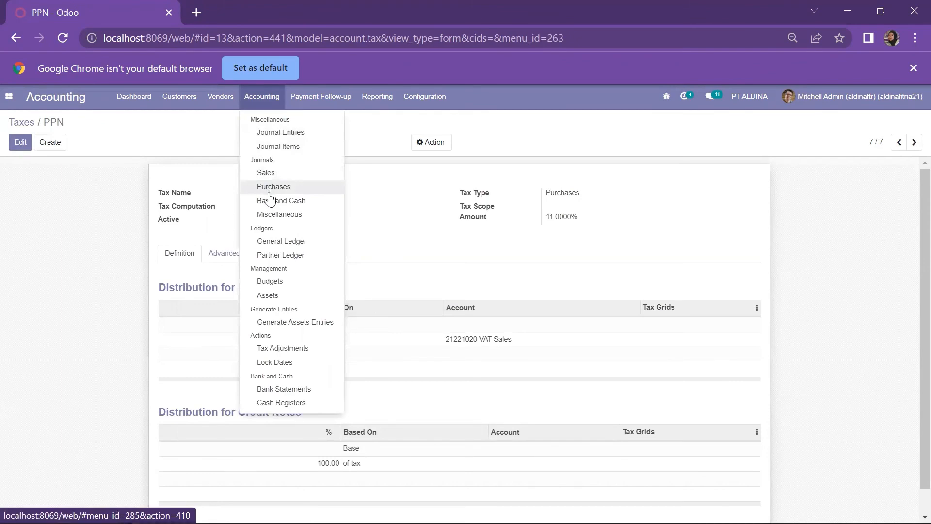
{"action": "left_click", "coordinate": [270, 242]}
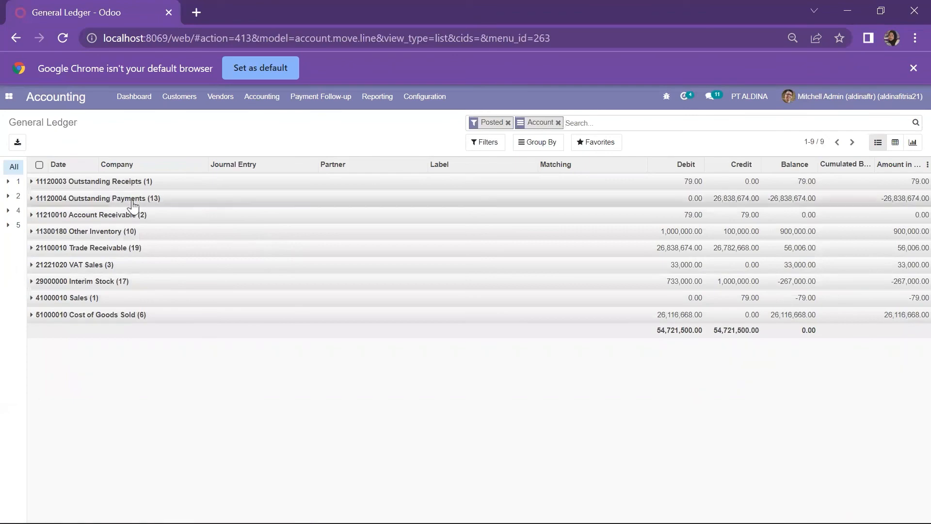
{"action": "left_click", "coordinate": [133, 203]}
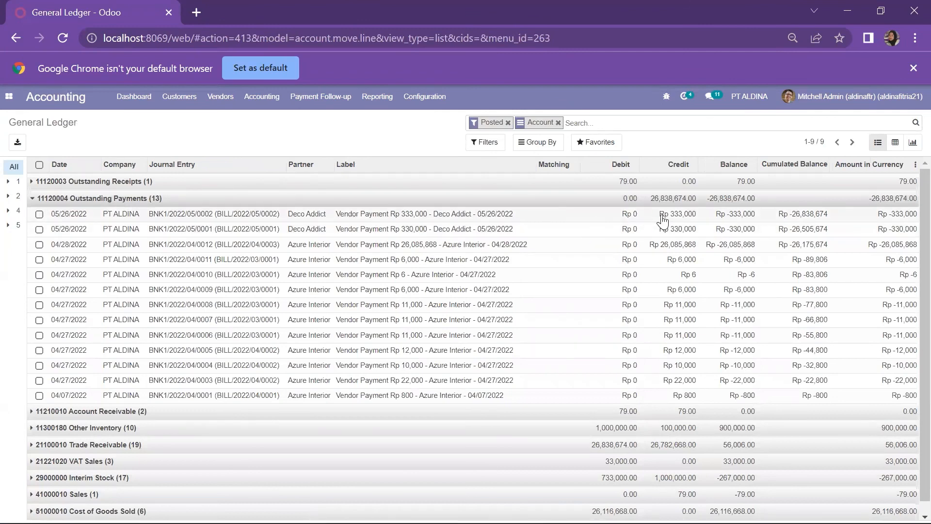
{"action": "scroll", "coordinate": [313, 319], "scroll_direction": "down", "scroll_amount": 1}
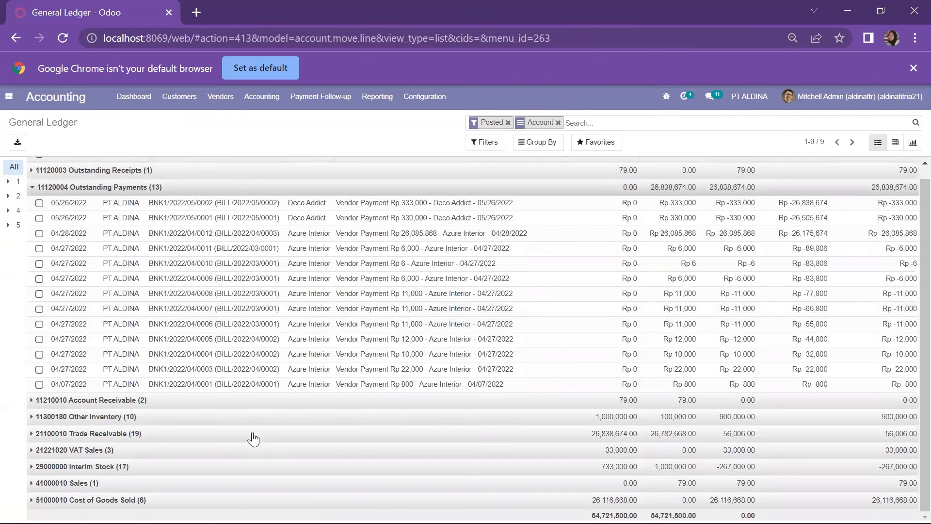
Step: Expand account 29000000 Interim Stock in the General Ledger and examine its receipt and vendor bill lines
{"action": "left_click", "coordinate": [157, 469]}
{"action": "left_click", "coordinate": [192, 469]}
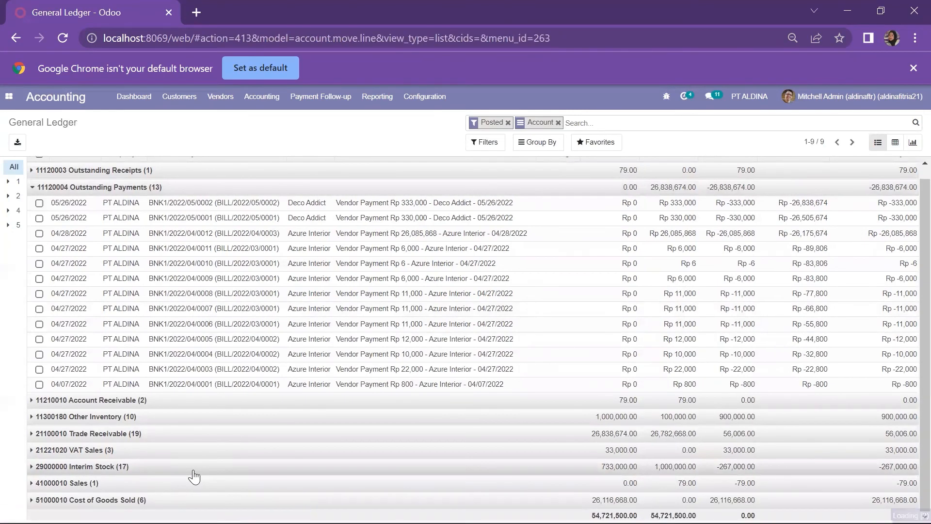
{"action": "scroll", "coordinate": [340, 451], "scroll_direction": "down", "scroll_amount": 5}
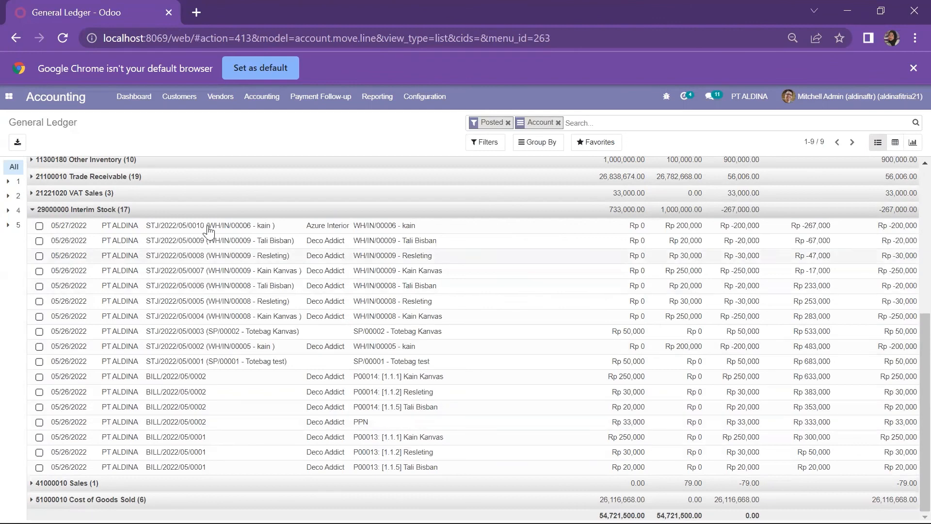
Step: Expand accounts 21221020 VAT Sales and 11300180 Other Inventory and compare their lines with the Interim Stock entries
{"action": "left_click", "coordinate": [161, 194]}
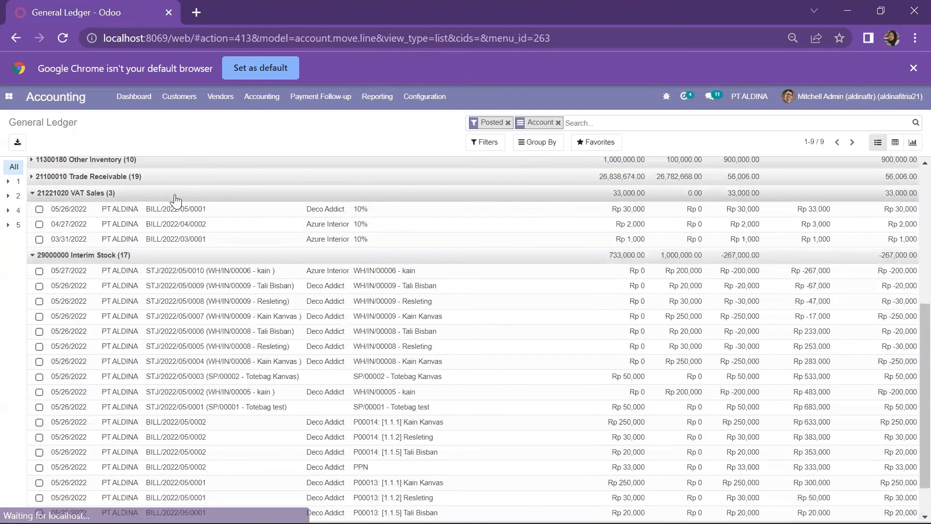
{"action": "scroll", "coordinate": [180, 214], "scroll_direction": "up", "scroll_amount": 2}
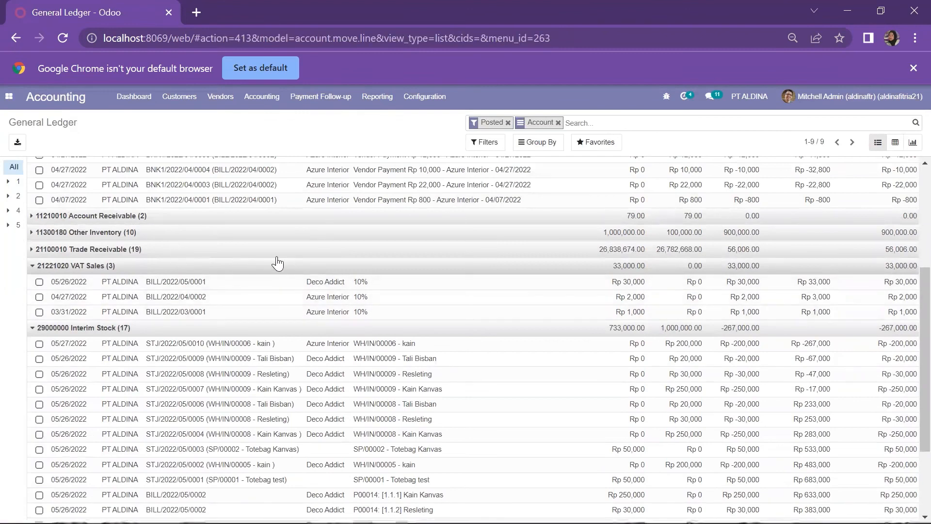
{"action": "left_click", "coordinate": [219, 233]}
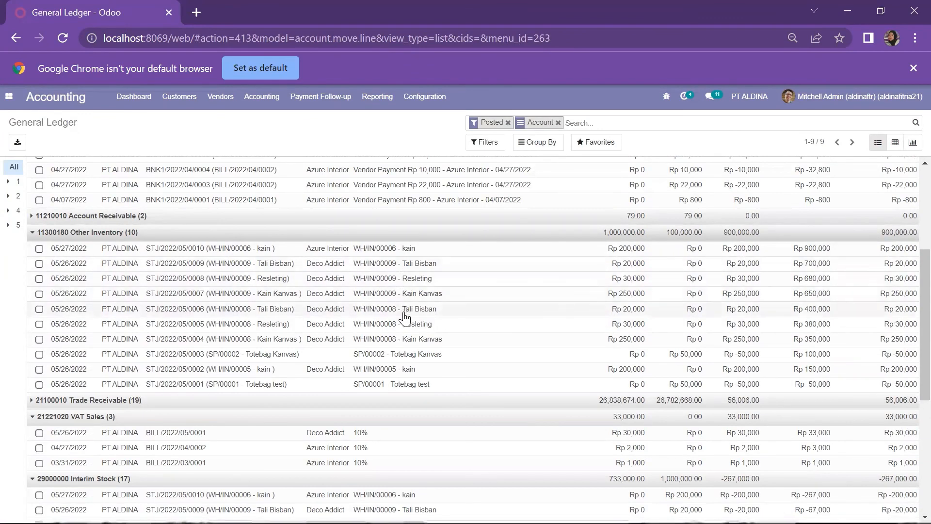
{"action": "scroll", "coordinate": [403, 361], "scroll_direction": "down", "scroll_amount": 6}
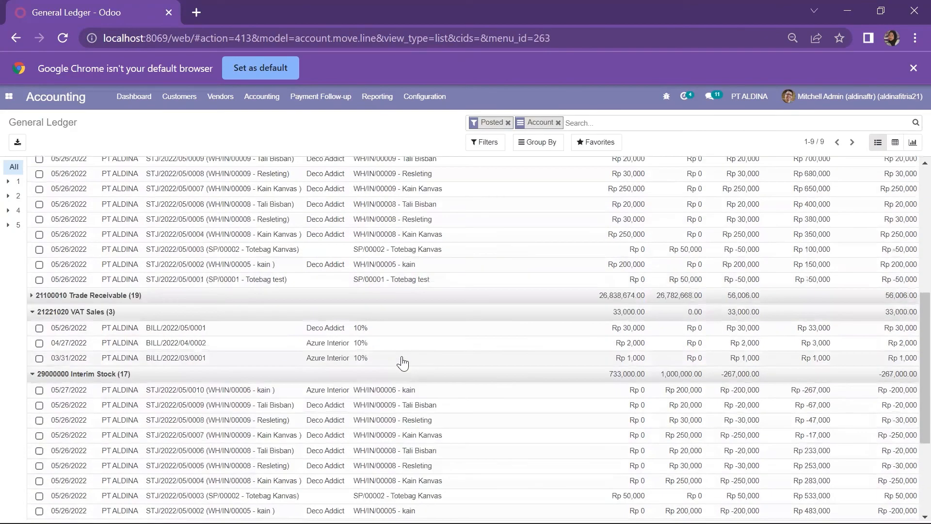